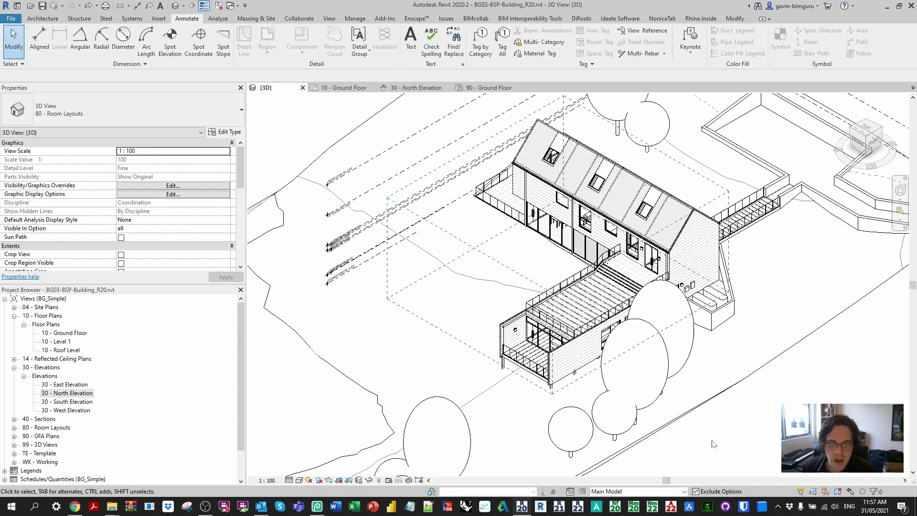
# Open BG_Keynotes-Small.txt in Notepad and examine the key, description and parent category of the CAM entry.
pyautogui.rightClick(410, 509)
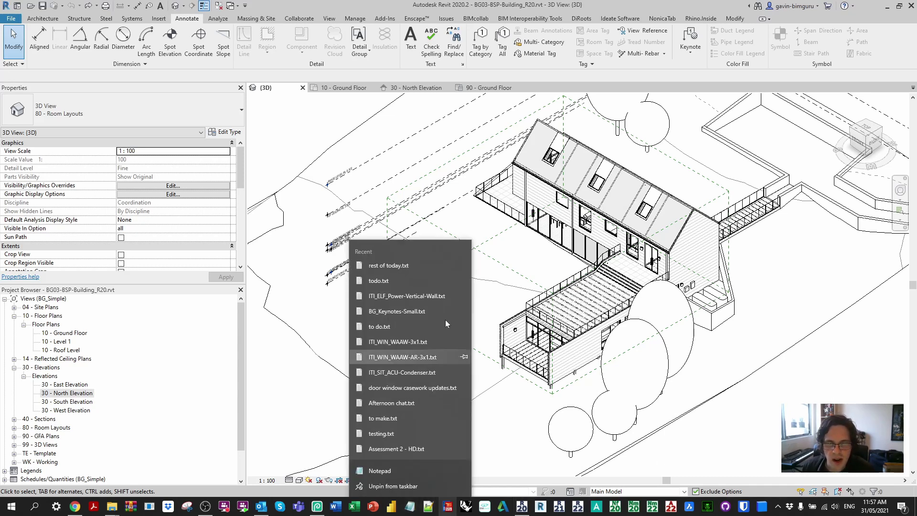
pyautogui.click(420, 312)
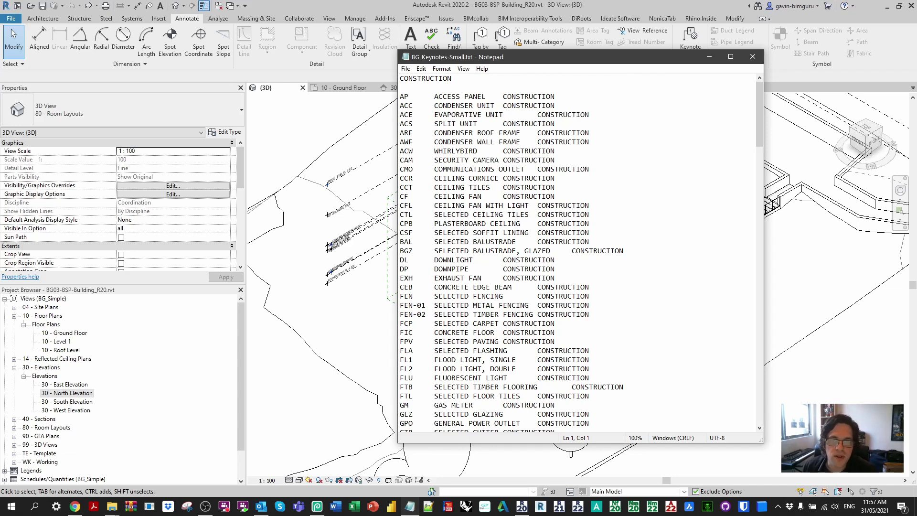
pyautogui.press('Down')
pyautogui.press('Down')
pyautogui.press('Down')
pyautogui.press('Down')
pyautogui.press('Down')
pyautogui.press('Down')
pyautogui.press('Down')
pyautogui.press('Down')
pyautogui.press('Down')
pyautogui.hotkey('ctrl', 'Right')
pyautogui.hotkey('shift', 'Right')
pyautogui.hotkey('shift', 'Right')
pyautogui.hotkey('shift', 'Right')
pyautogui.hotkey('shift', 'Right')
pyautogui.hotkey('shift', 'Right')
pyautogui.hotkey('shift', 'Right')
pyautogui.hotkey('shift', 'Right')
pyautogui.hotkey('shift', 'Right')
pyautogui.hotkey('shift', 'Right')
pyautogui.hotkey('shift', 'Right')
pyautogui.hotkey('shift', 'Right')
pyautogui.hotkey('shift', 'Right')
pyautogui.hotkey('shift', 'Right')
pyautogui.hotkey('shift', 'Right')
pyautogui.hotkey('shift', 'Right')
pyautogui.hotkey('shift', 'Right')
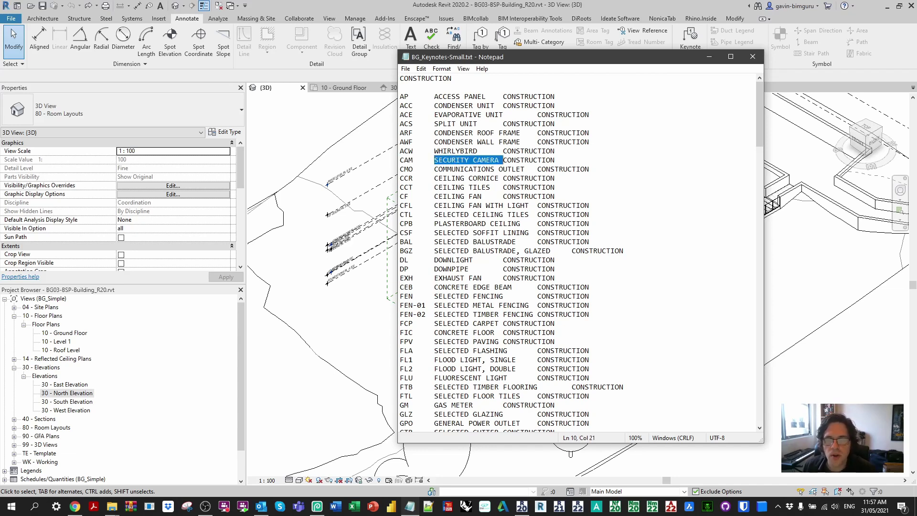
pyautogui.press('Left')
pyautogui.press('Left')
pyautogui.hotkey('shift', 'Home')
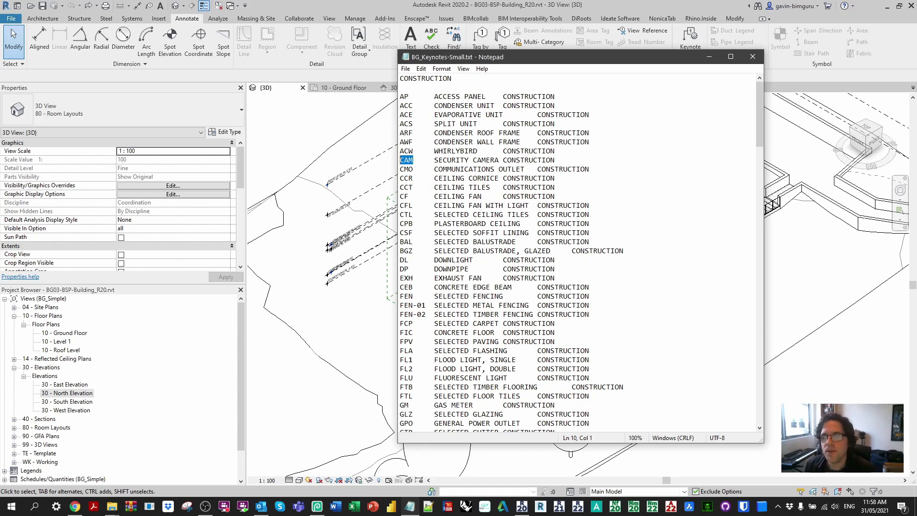
pyautogui.click(533, 160)
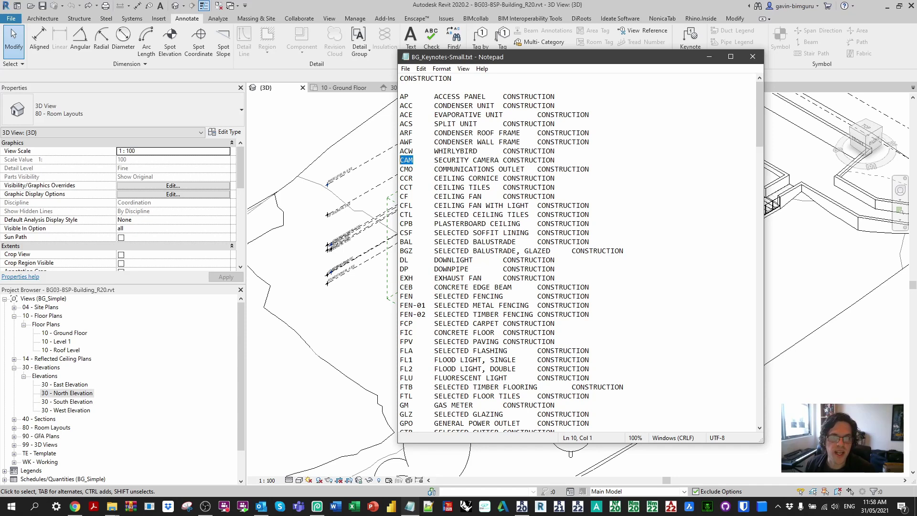
pyautogui.click(507, 160)
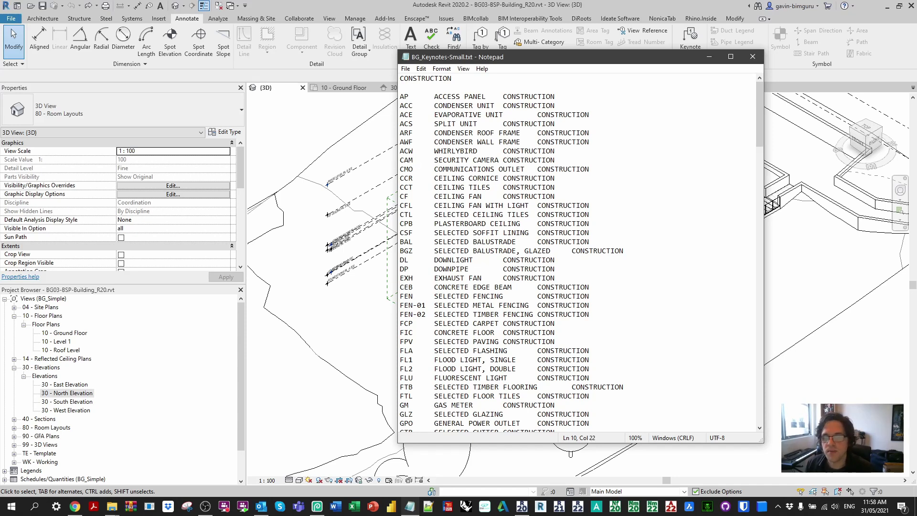
# Review the fencing entries FEN, FEN-01 and FEN-02 in the keynote file and close it.
pyautogui.scroll(-4, 582, 254)
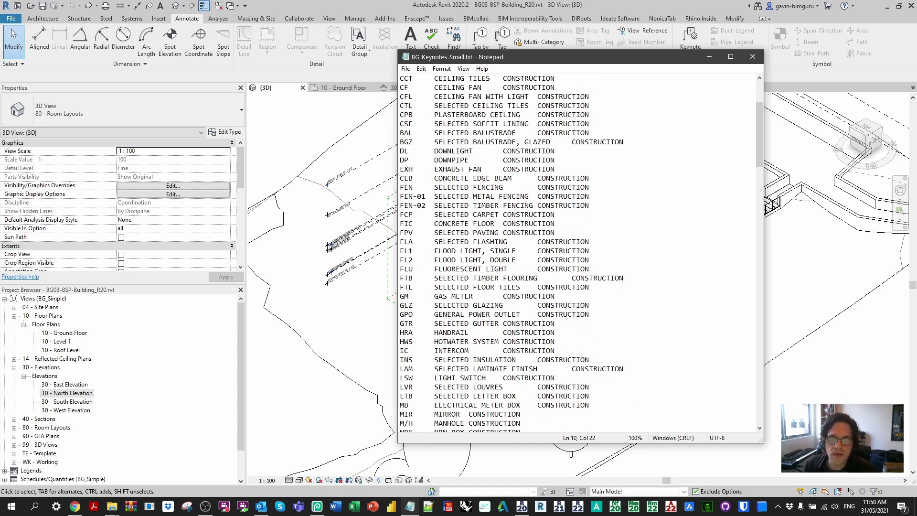
pyautogui.scroll(-2, 582, 254)
pyautogui.click(424, 142)
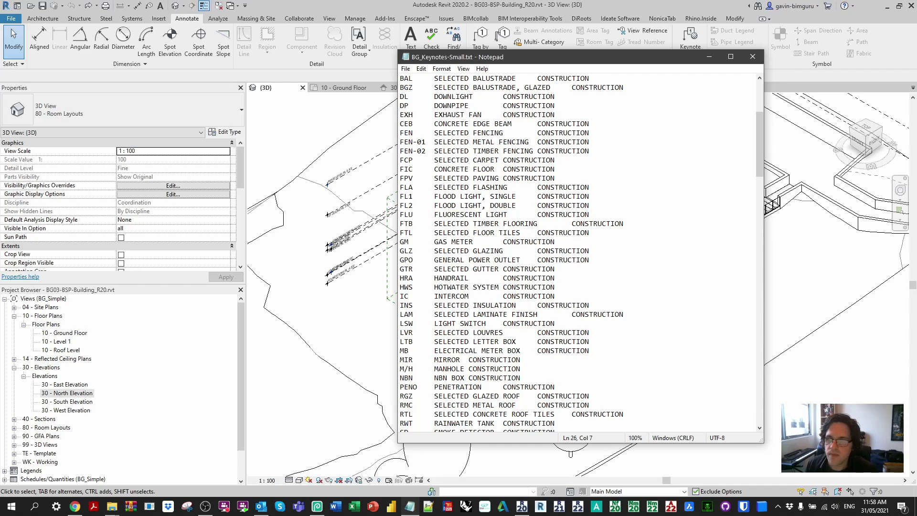
pyautogui.click(753, 57)
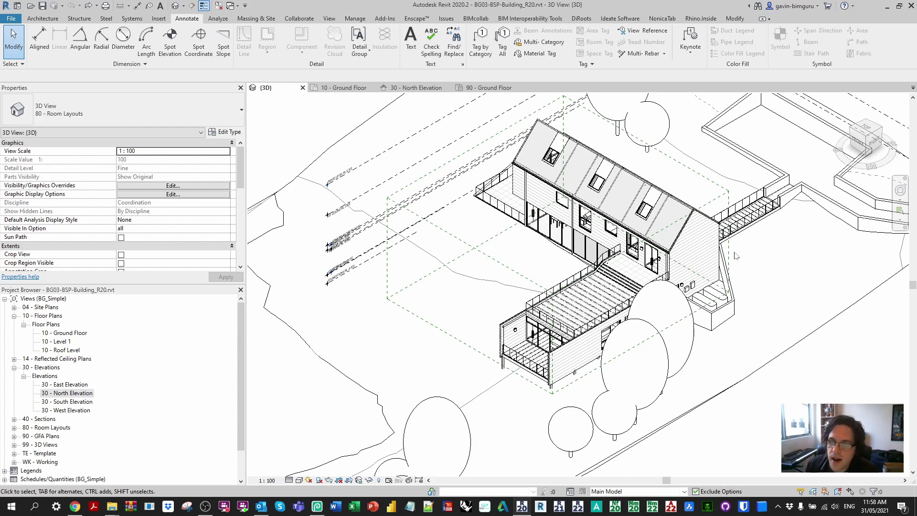
# Open the 10 - Ground Floor plan and view the type properties of the L-shaped shelving in the WIR.
pyautogui.scroll(2, 678, 255)
pyautogui.doubleClick(67, 332)
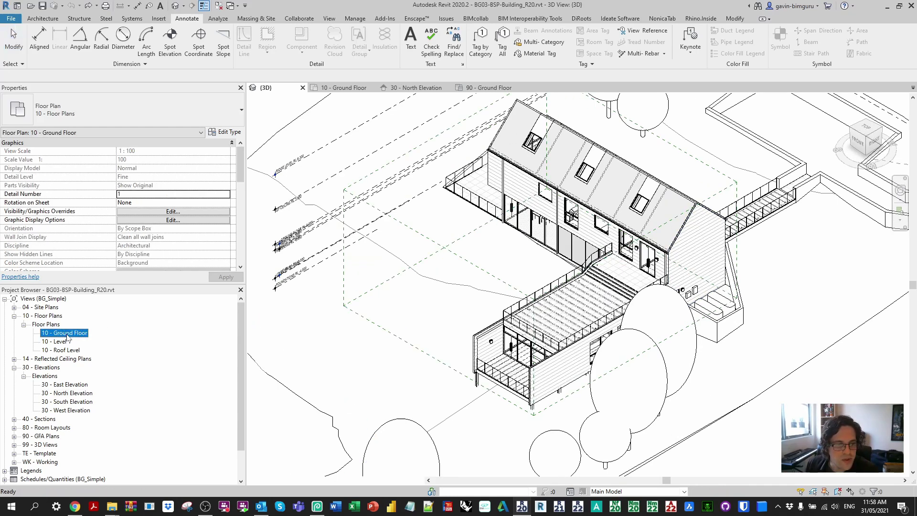
pyautogui.moveTo(532, 220); pyautogui.dragTo(752, 263, button='middle')
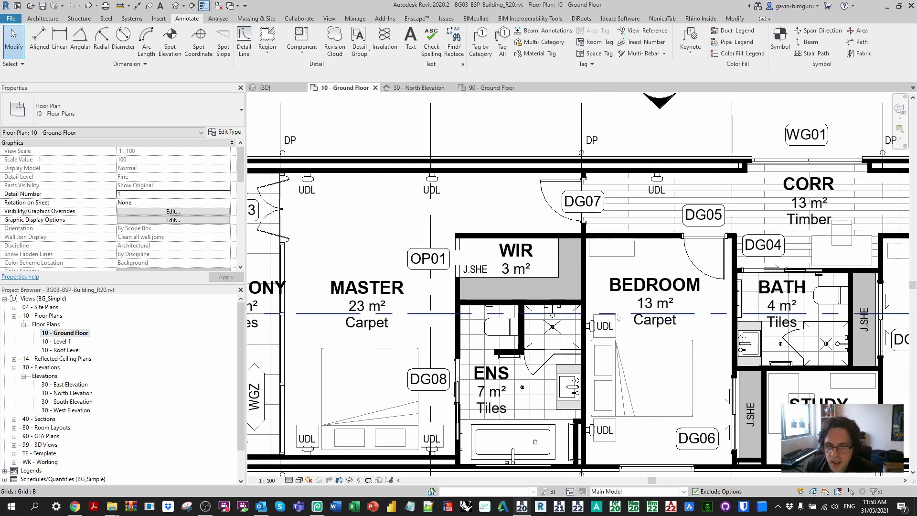
pyautogui.moveTo(607, 329); pyautogui.dragTo(600, 278, button='middle')
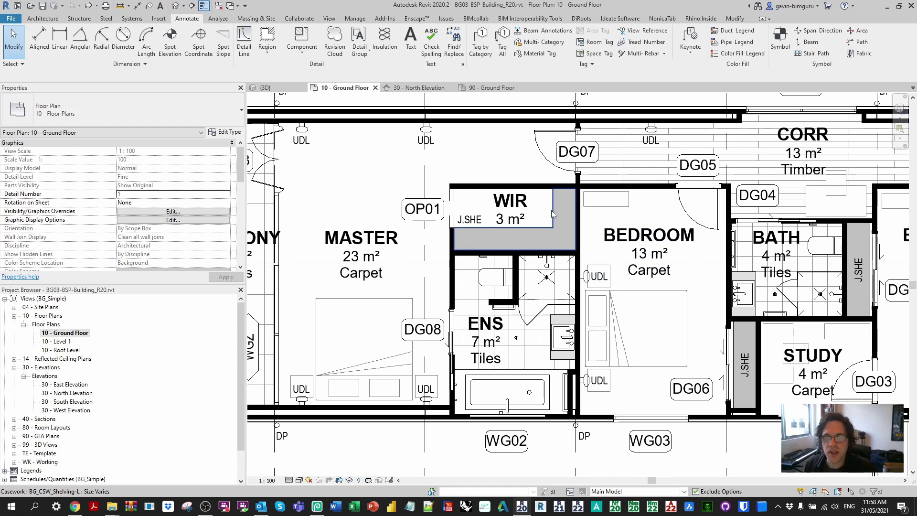
pyautogui.click(482, 239)
pyautogui.click(223, 131)
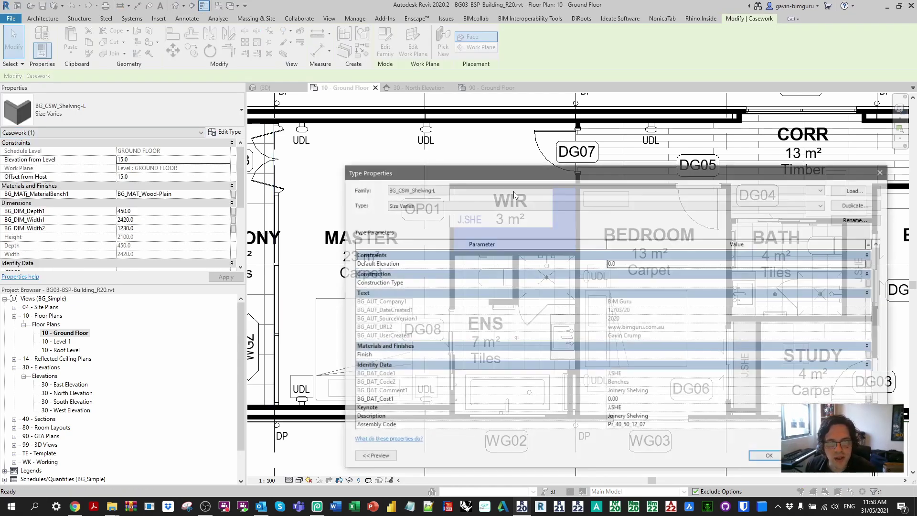
pyautogui.scroll(2, 587, 266)
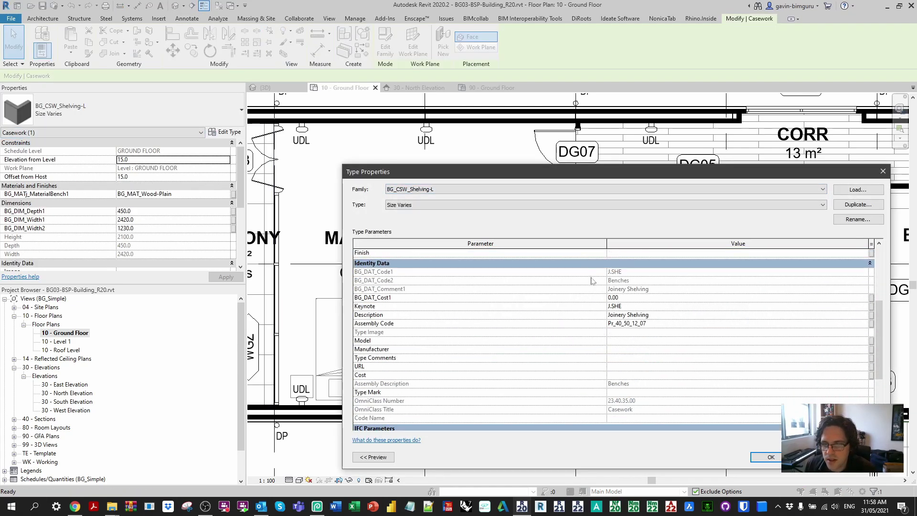
# Look up the shelving's Keynote value in the keynote table, check its Description, and close the type properties without changes.
pyautogui.click(614, 306)
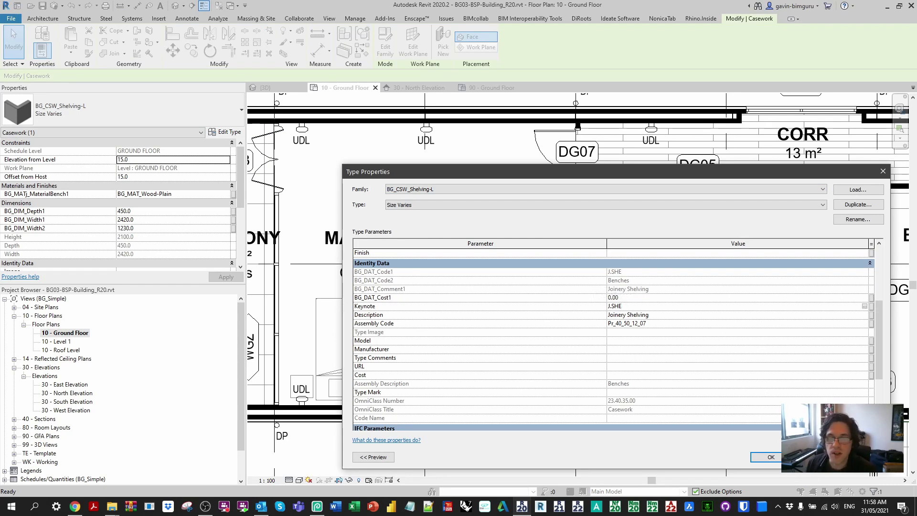
pyautogui.click(864, 306)
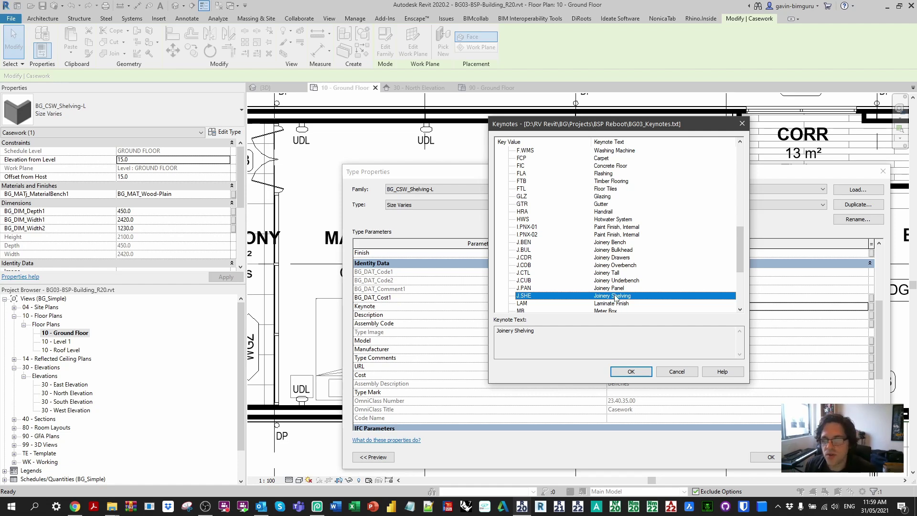
pyautogui.click(671, 372)
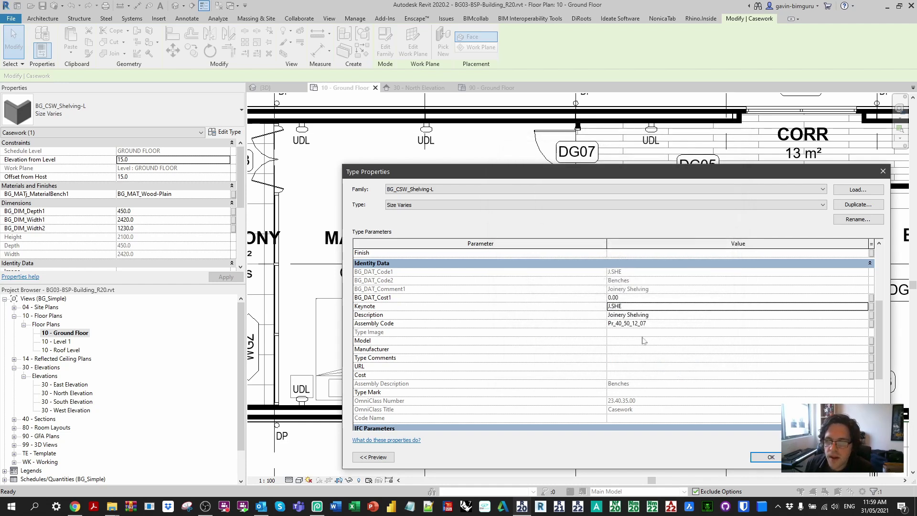
pyautogui.click(663, 317)
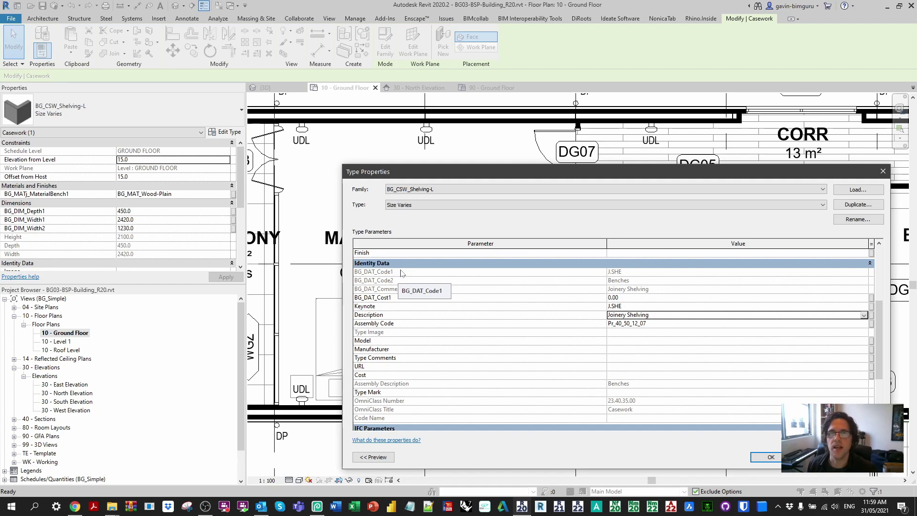
pyautogui.click(883, 171)
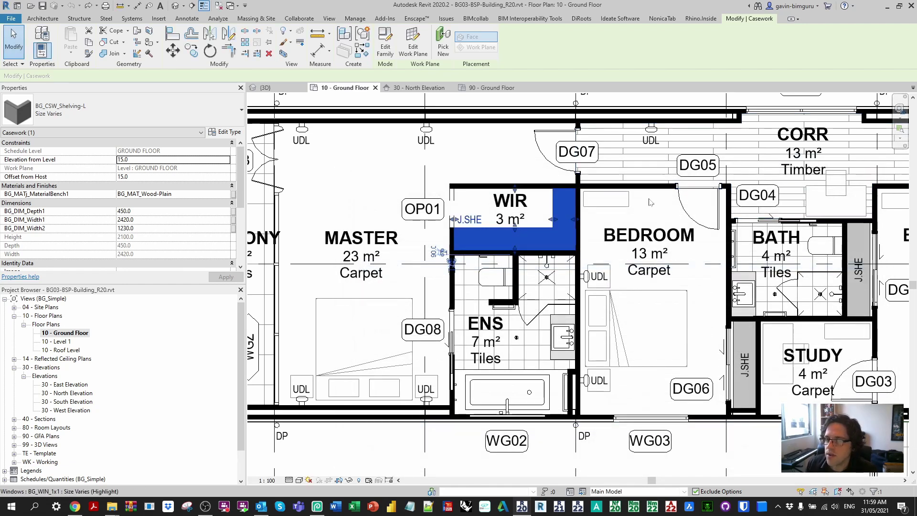
# Open the shelving family for editing and examine how the BG_DAT_Code1 formula refers to Keynote in its family types.
pyautogui.click(386, 46)
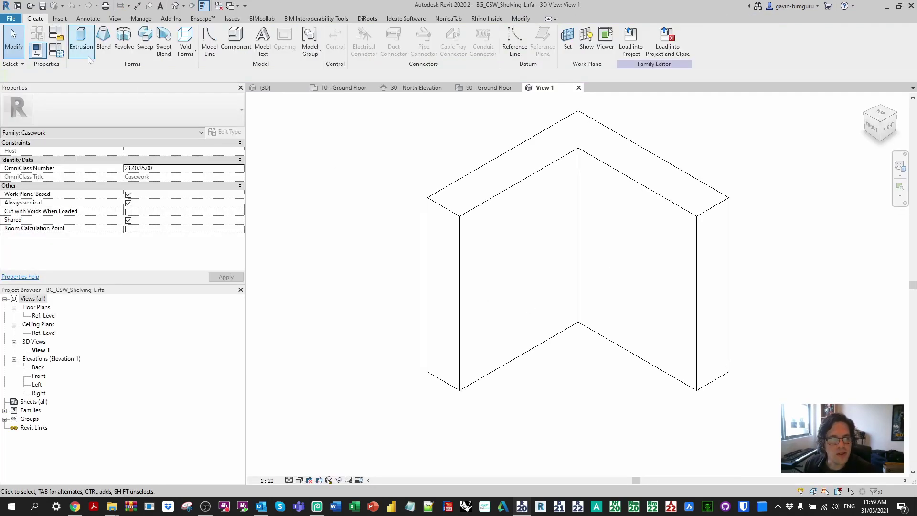
pyautogui.click(56, 49)
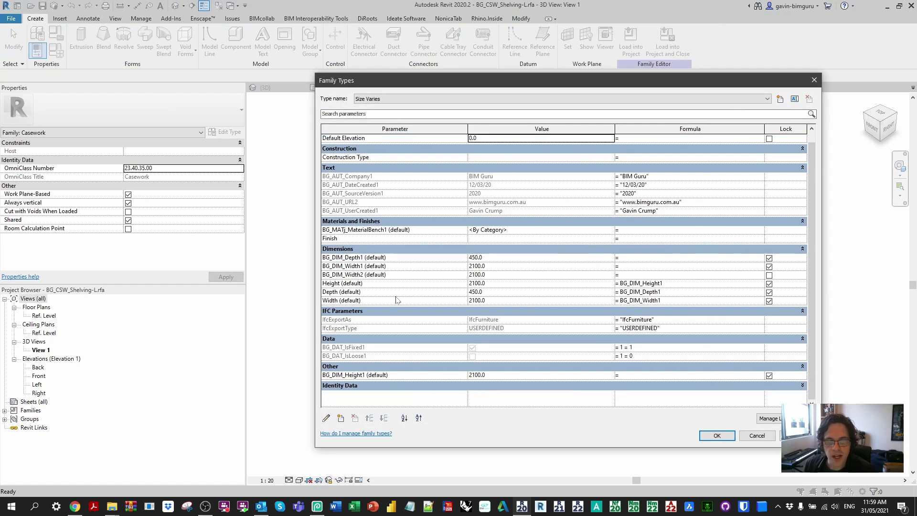
pyautogui.scroll(-5, 364, 301)
pyautogui.click(370, 294)
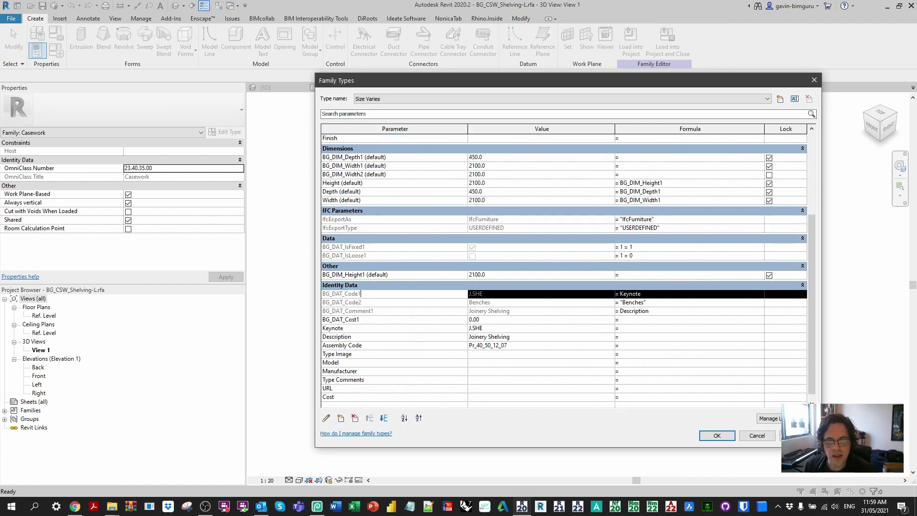
pyautogui.click(472, 321)
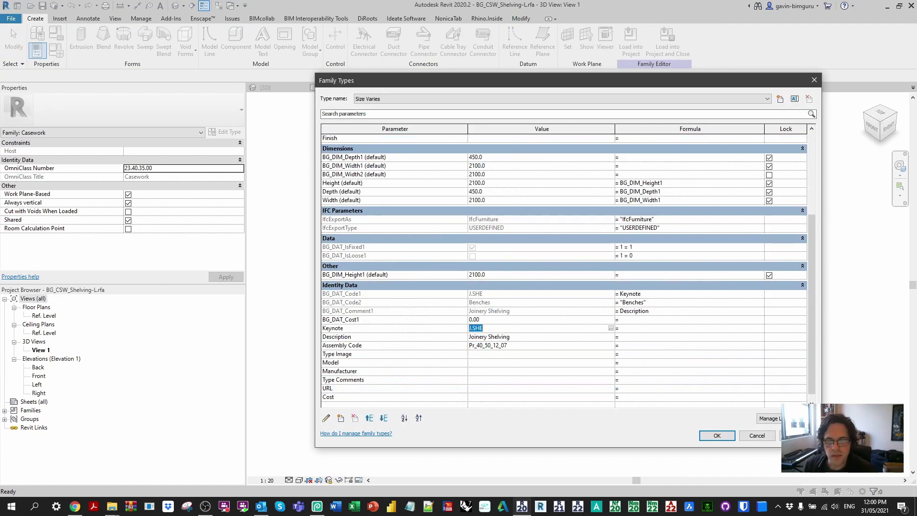
pyautogui.click(444, 330)
pyautogui.click(644, 293)
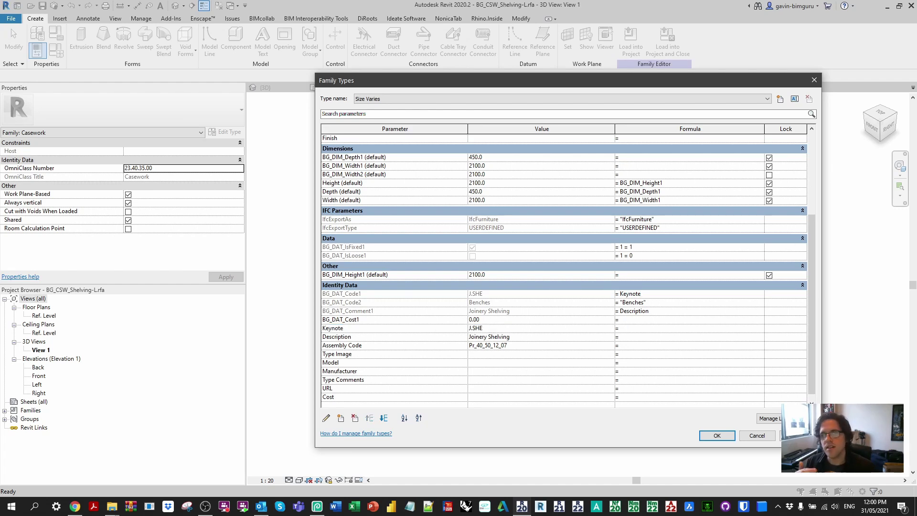
# Try the value J.SHE-01 for the family's Keynote parameter and restore it to J.SHE.
pyautogui.click(508, 328)
pyautogui.write('-01')
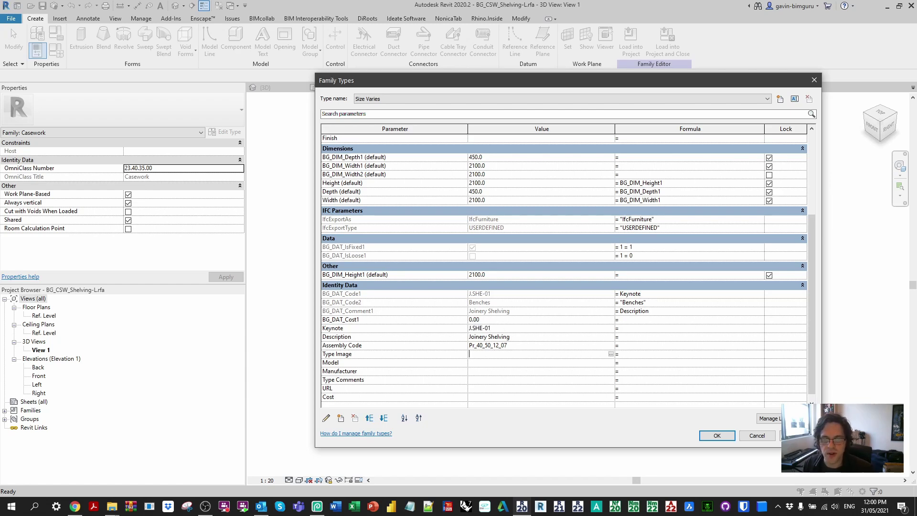
pyautogui.press('BackSpace')
pyautogui.press('BackSpace')
pyautogui.press('BackSpace')
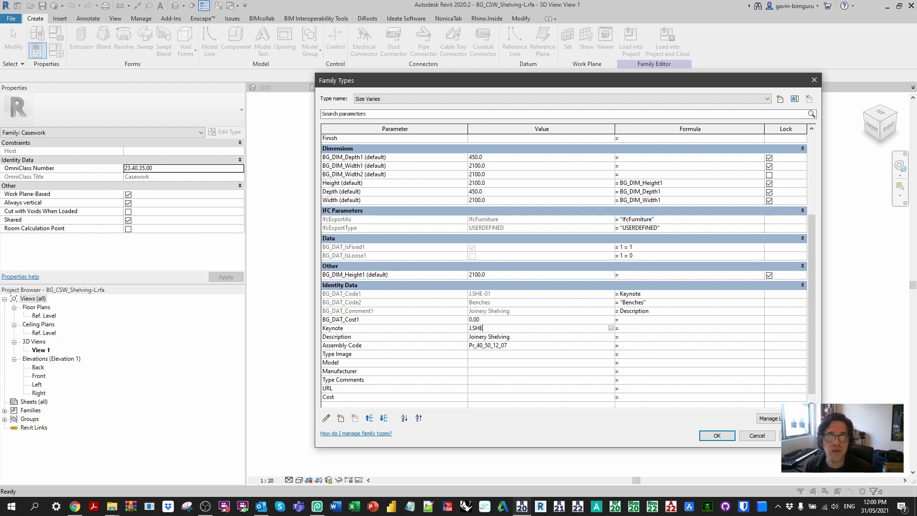
pyautogui.click(453, 327)
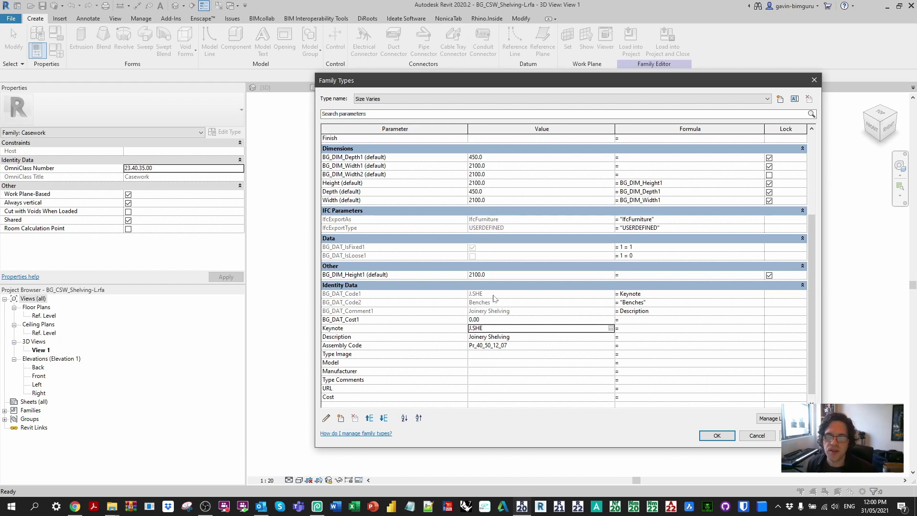
# Compare the Keynote and BG_DAT_Code1 values, cancel the family types dialog and close the shelving family.
pyautogui.click(514, 329)
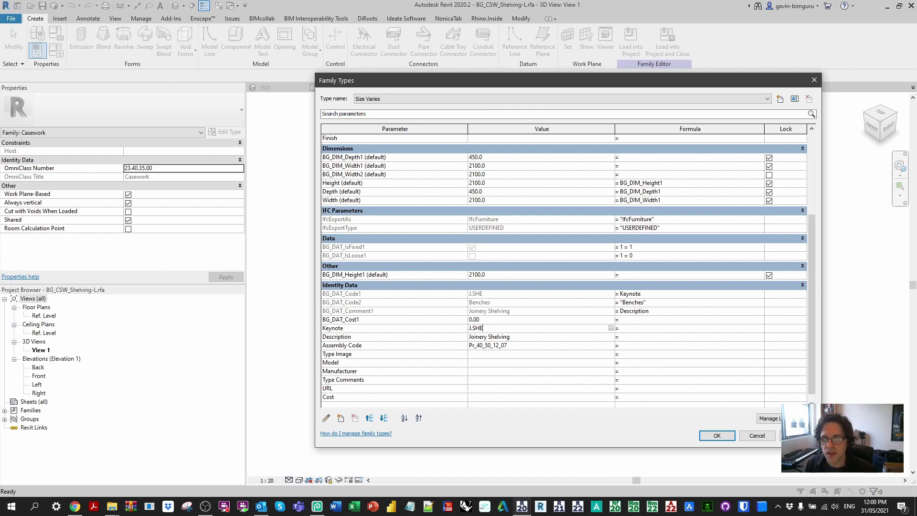
pyautogui.moveTo(497, 337); pyautogui.dragTo(459, 334)
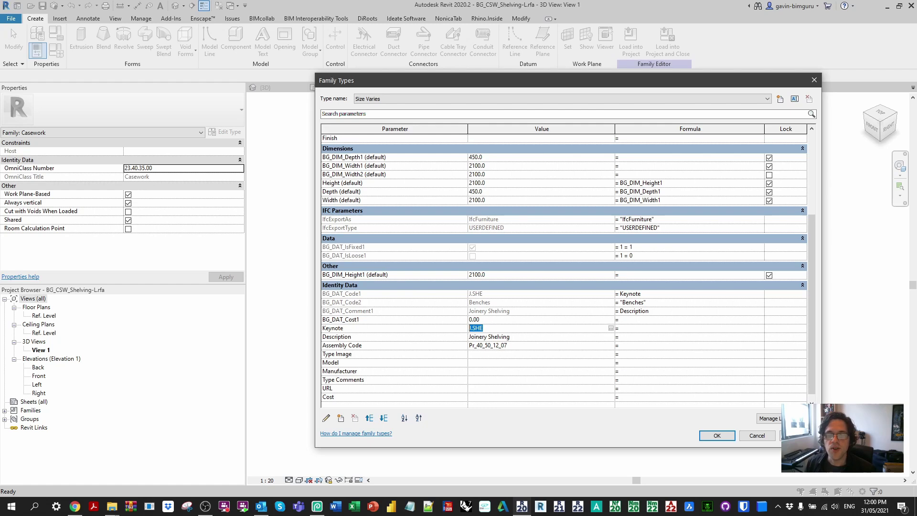
pyautogui.click(483, 307)
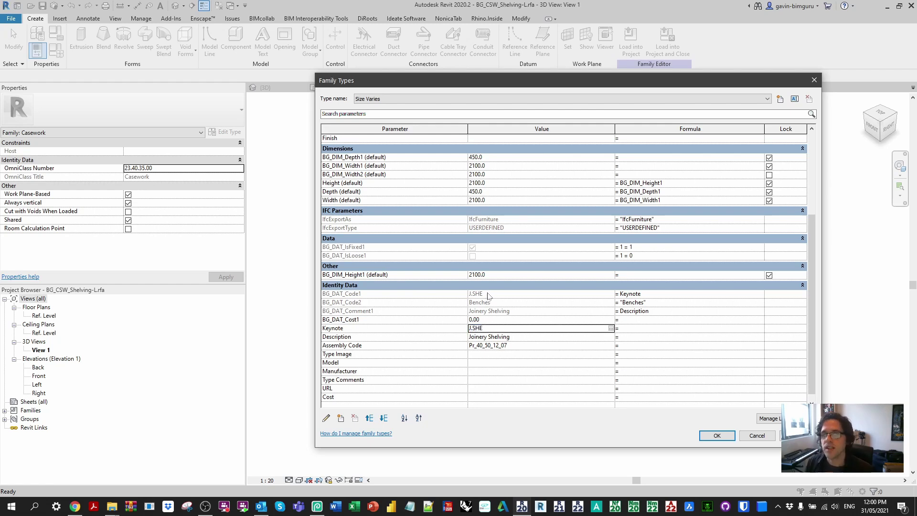
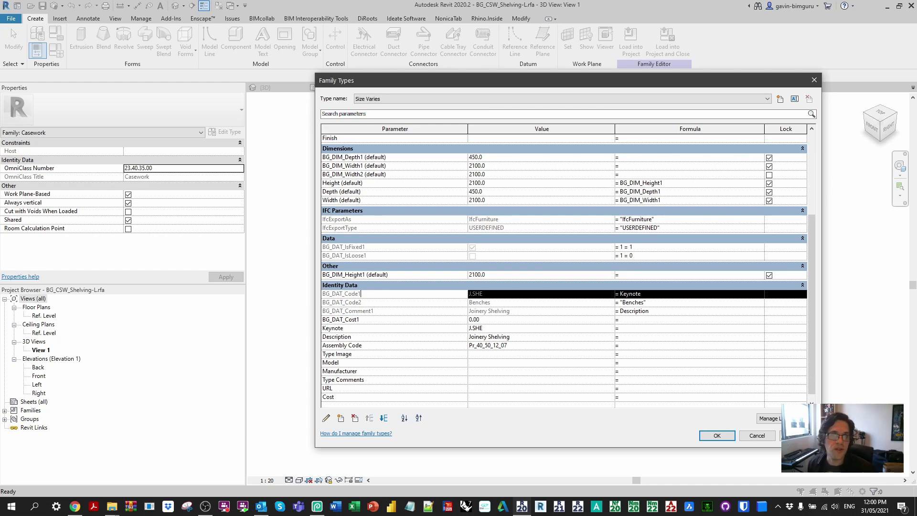
pyautogui.click(757, 435)
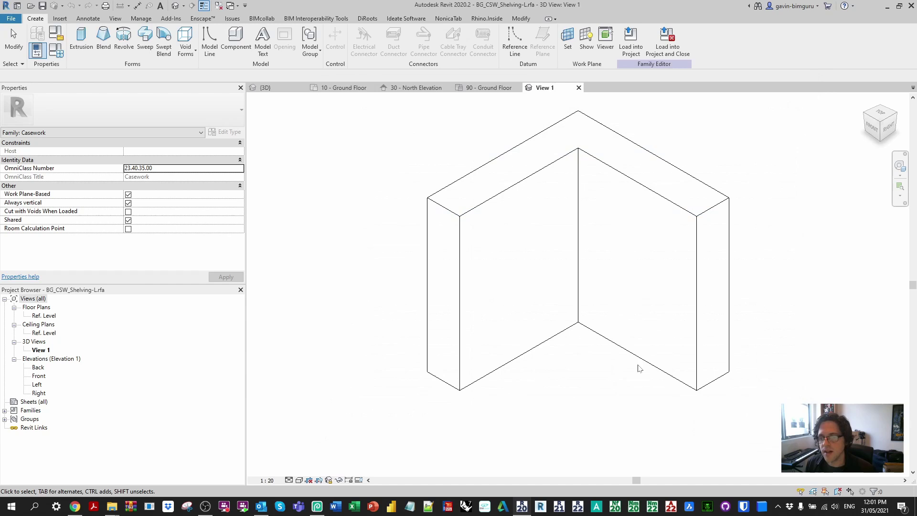
pyautogui.click(579, 87)
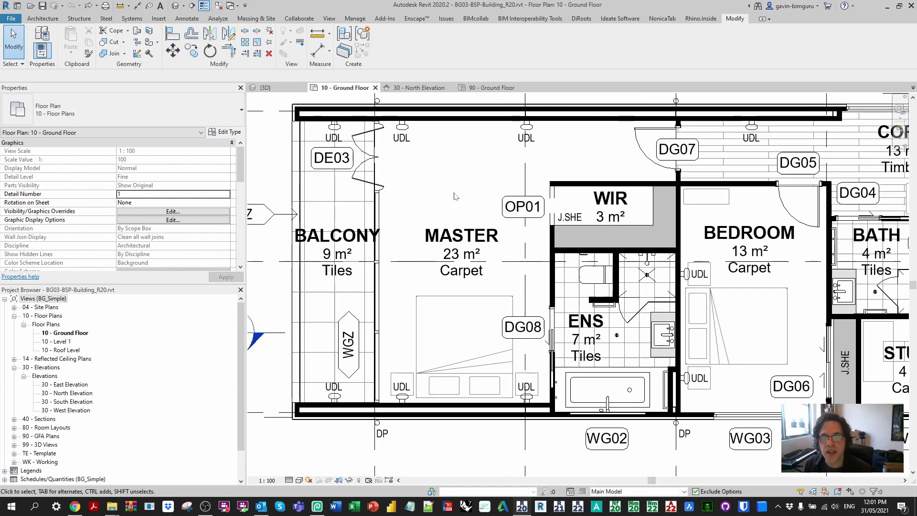
# Open the type properties of the stud wall along the master bedroom and compare its Keynote and BG_DAT_Code1 parameters.
pyautogui.click(460, 120)
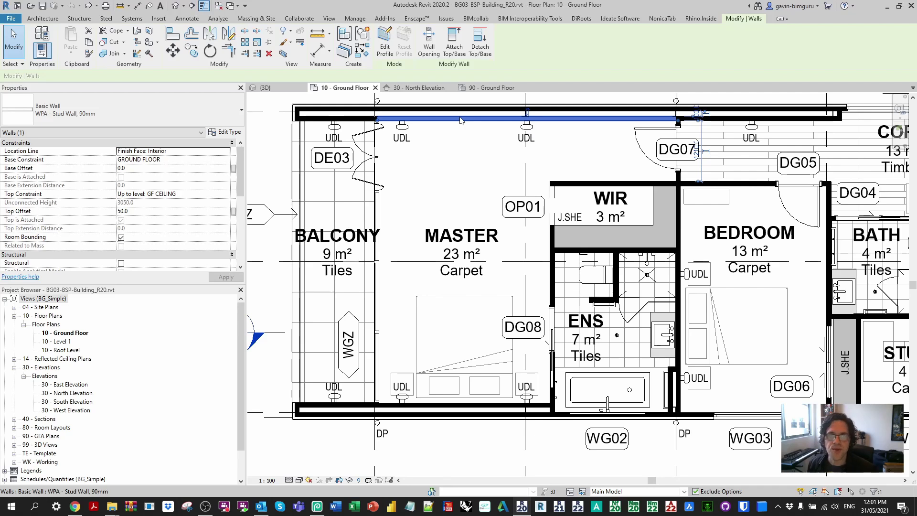
pyautogui.click(225, 132)
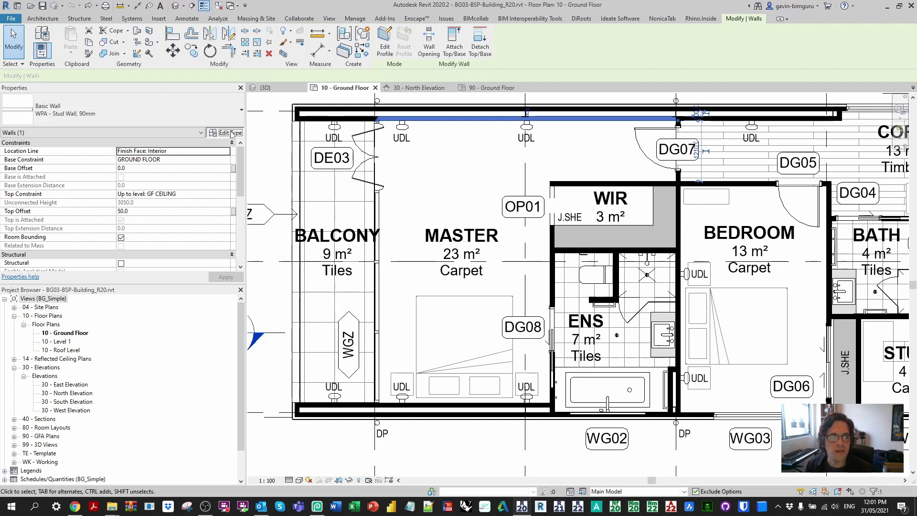
pyautogui.scroll(-5, 423, 299)
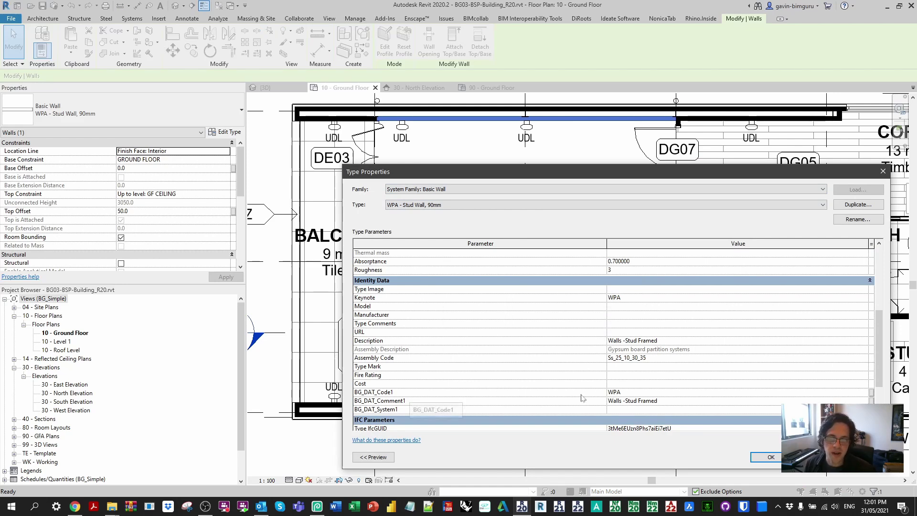
pyautogui.click(645, 393)
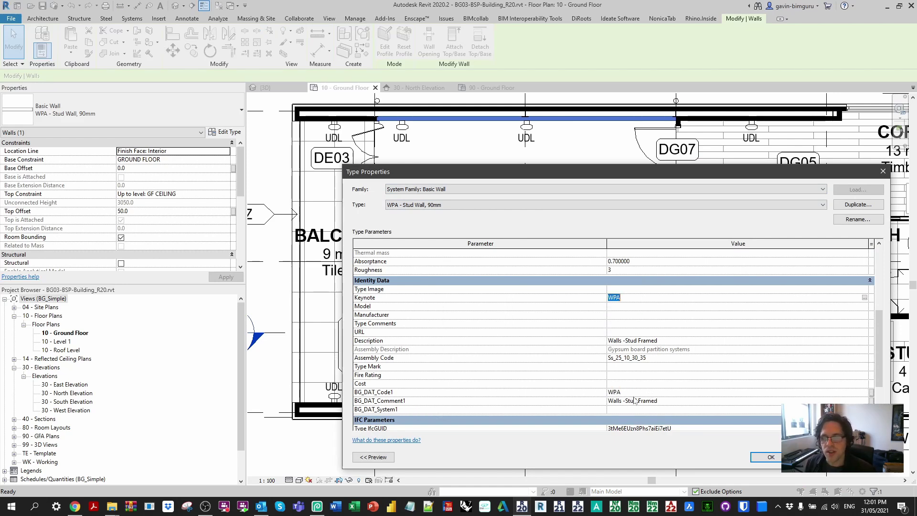
# Try appending -01 to the stud wall type's Keynote value and restore it to WPA.
pyautogui.click(620, 297)
pyautogui.click(626, 297)
pyautogui.write('-01')
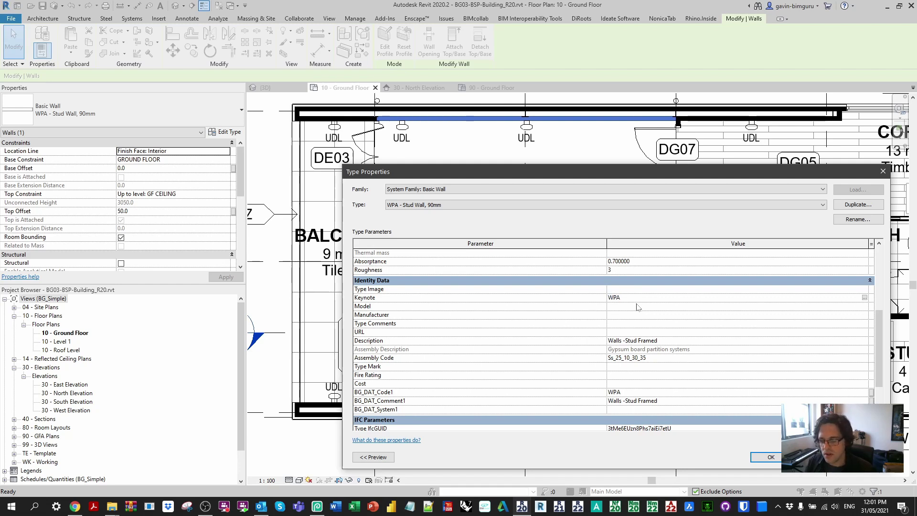
pyautogui.click(640, 393)
pyautogui.click(655, 299)
pyautogui.press('BackSpace')
pyautogui.press('BackSpace')
pyautogui.press('BackSpace')
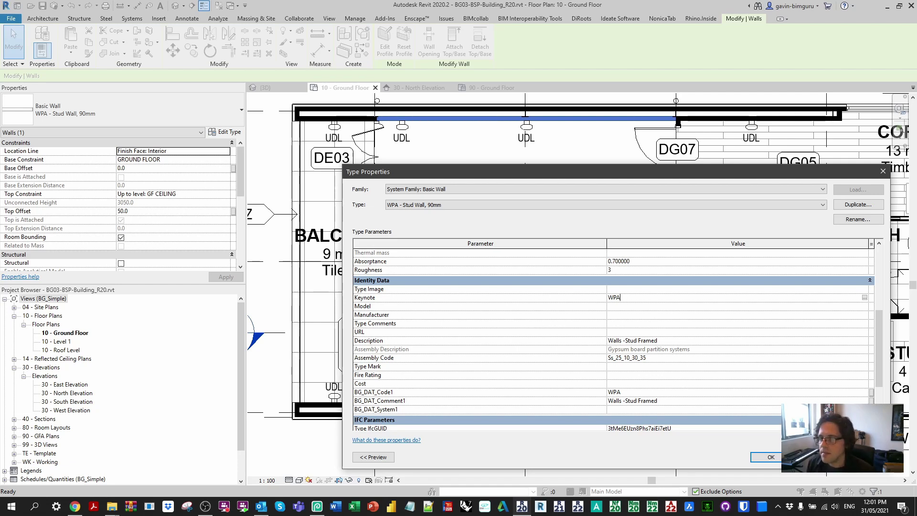
# Open the wall type's structure and inspect the Keynote in the identity data of its light grey paint material.
pyautogui.scroll(2, 642, 337)
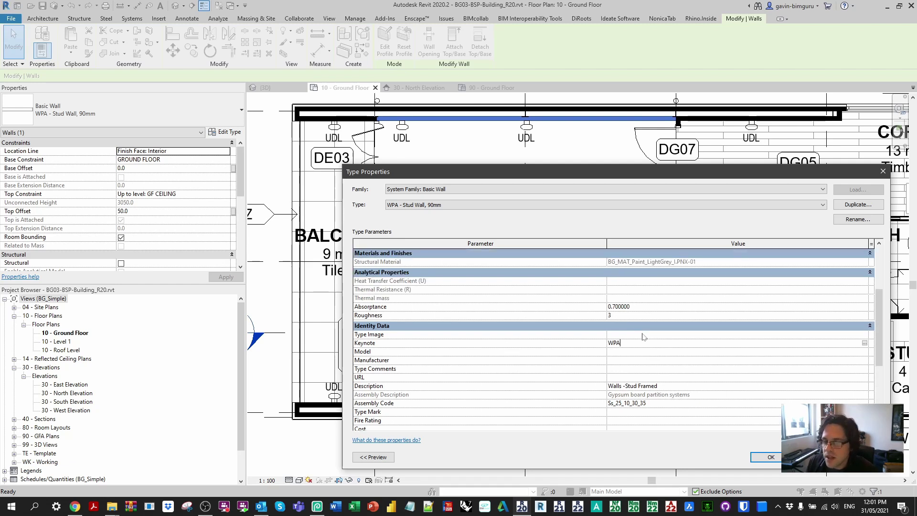
pyautogui.scroll(3, 642, 336)
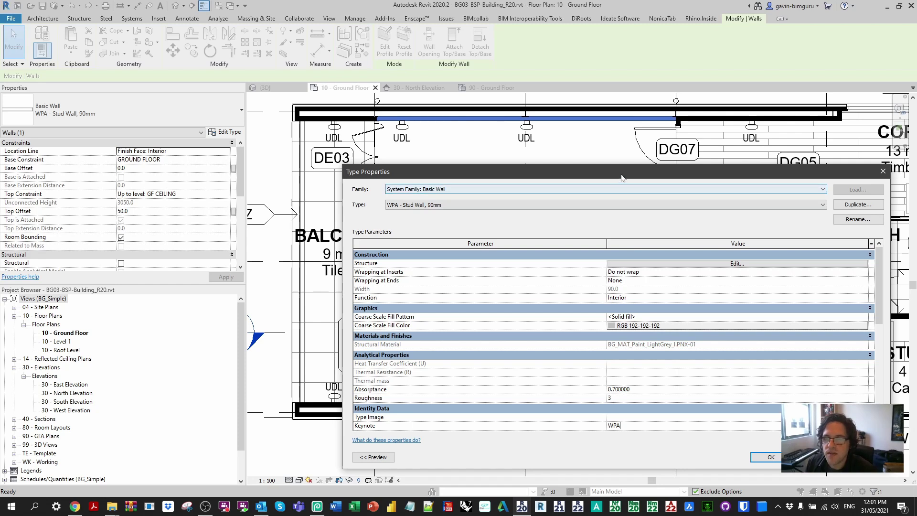
pyautogui.moveTo(622, 177); pyautogui.dragTo(619, 129)
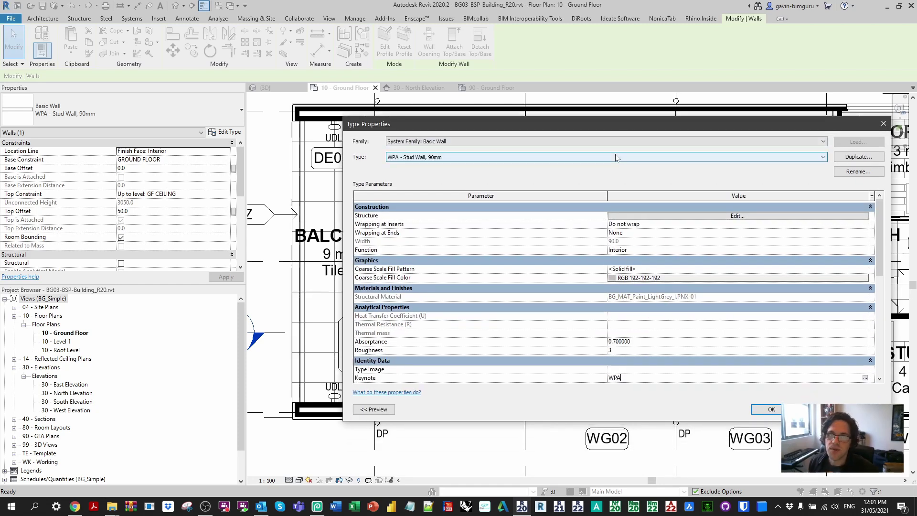
pyautogui.scroll(-3, 613, 279)
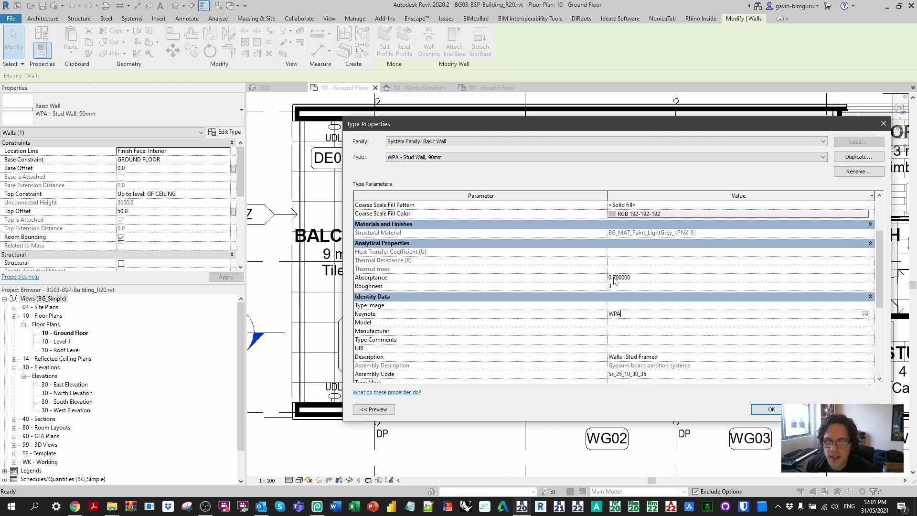
pyautogui.scroll(-1, 614, 279)
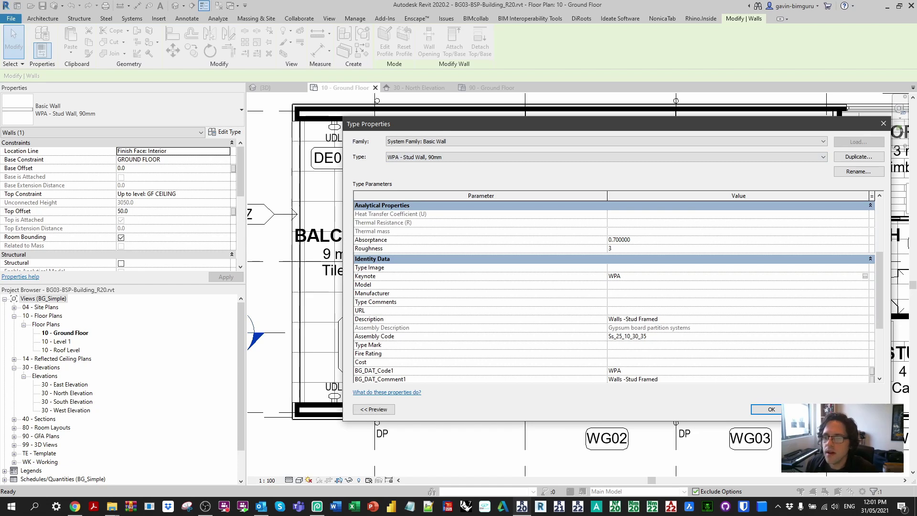
pyautogui.scroll(5, 646, 236)
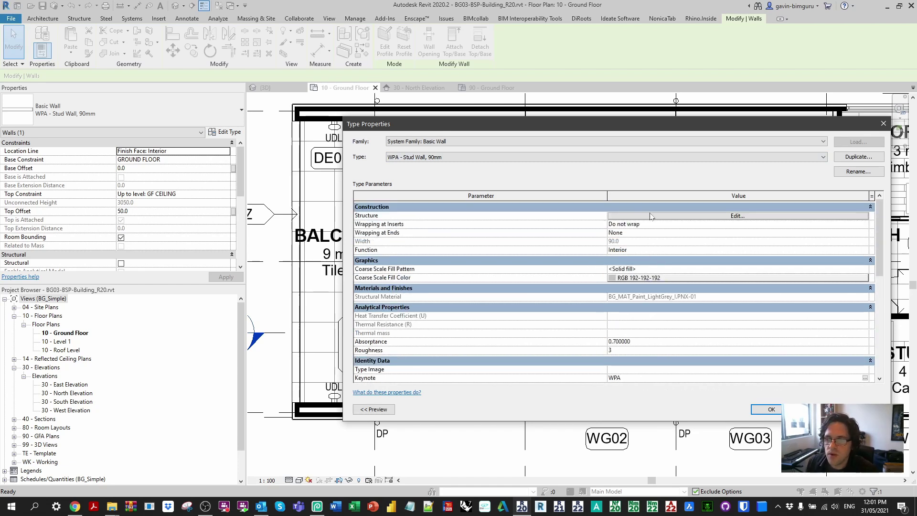
pyautogui.click(647, 215)
pyautogui.click(586, 215)
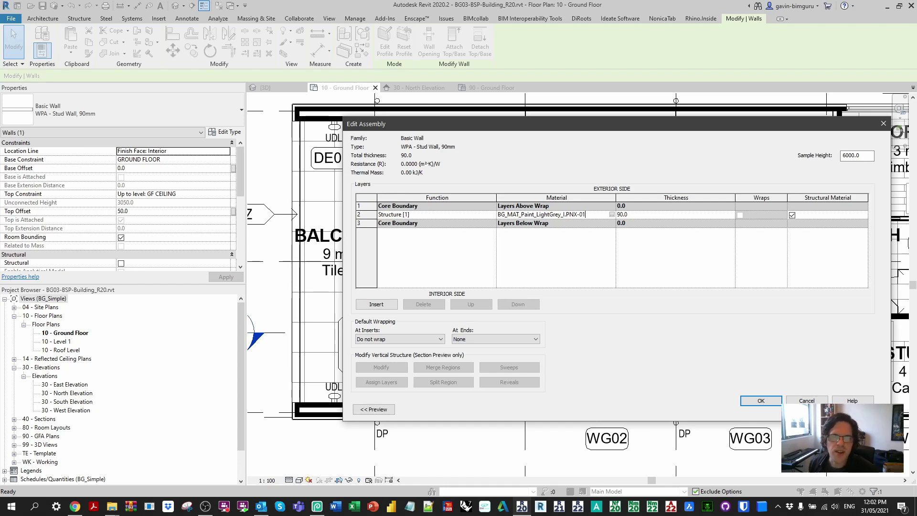
pyautogui.click(611, 216)
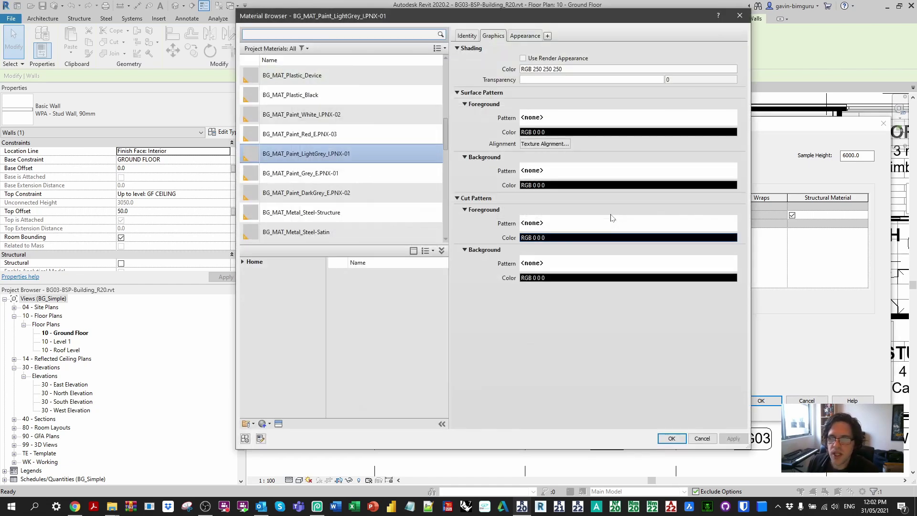
pyautogui.click(467, 37)
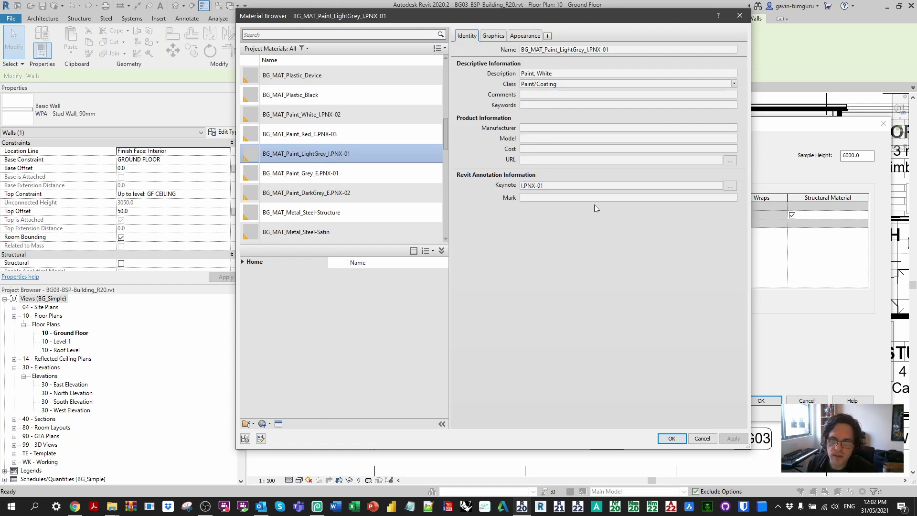
pyautogui.click(564, 192)
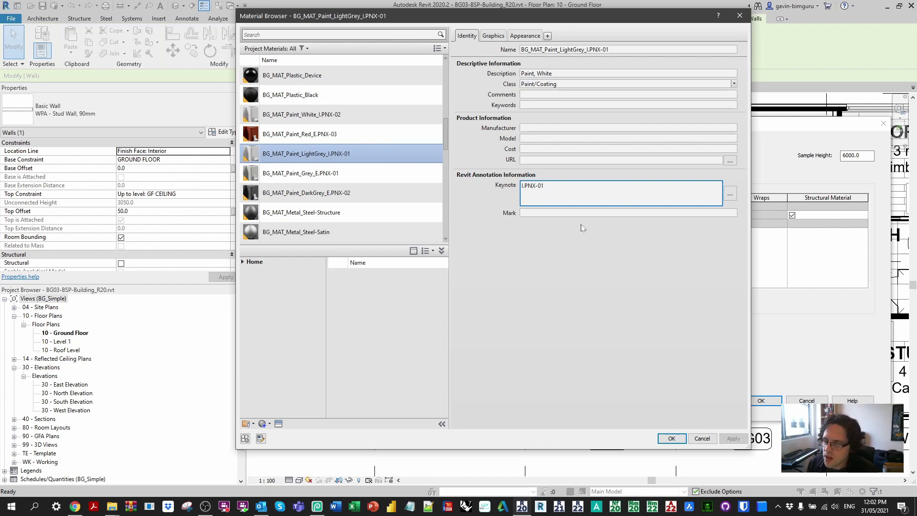
pyautogui.click(671, 439)
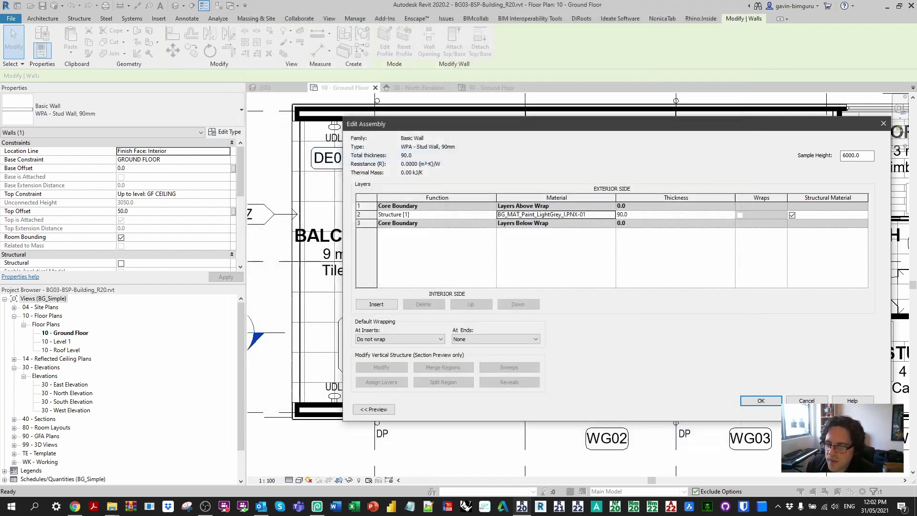
# Review the material assigned to the wall's structure layer and close the assembly and type properties.
pyautogui.click(593, 216)
pyautogui.click(592, 216)
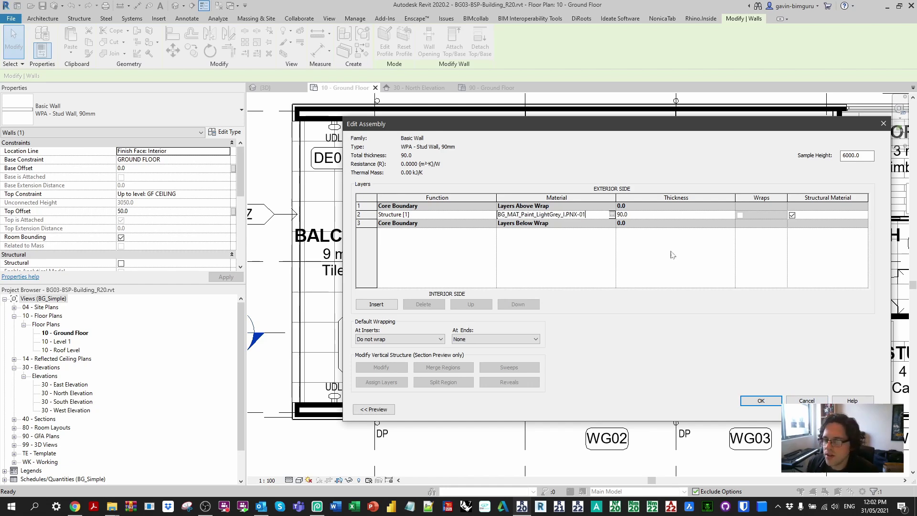
pyautogui.click(760, 400)
pyautogui.click(770, 405)
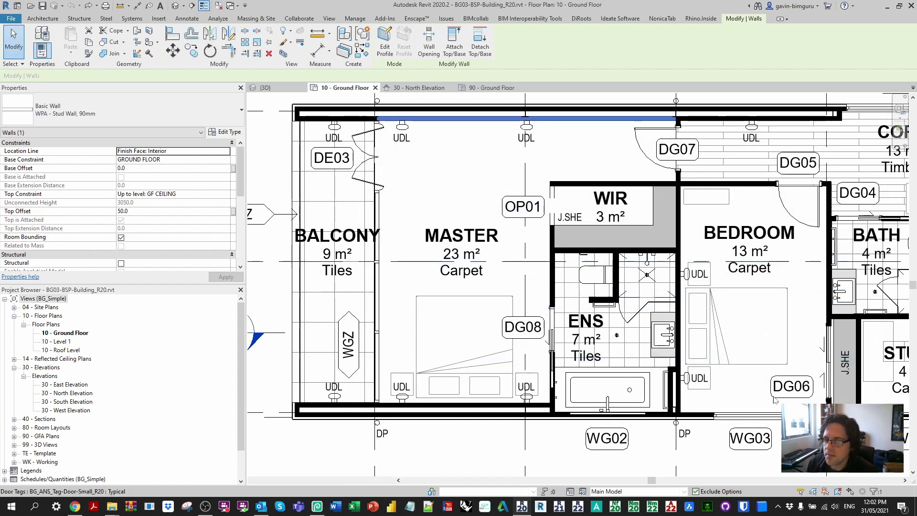
# Open the type properties of the corridor's timber floor and check its Keynote value.
pyautogui.moveTo(774, 399); pyautogui.dragTo(642, 425, button='middle')
pyautogui.click(588, 180)
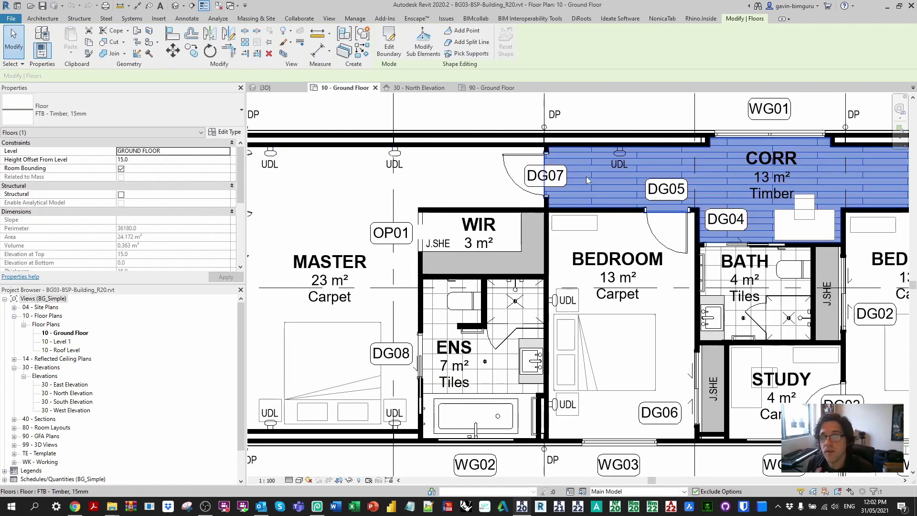
pyautogui.click(225, 132)
pyautogui.scroll(-2, 583, 285)
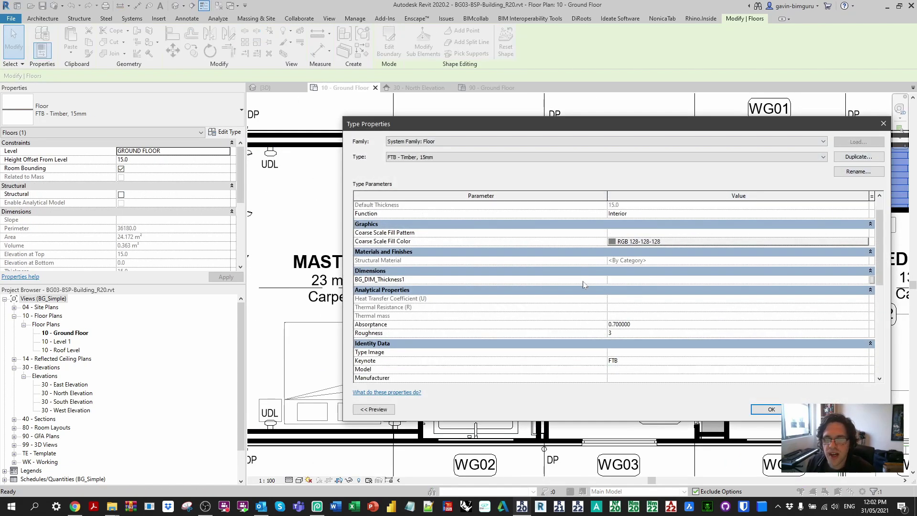
pyautogui.scroll(-2, 584, 285)
pyautogui.click(613, 296)
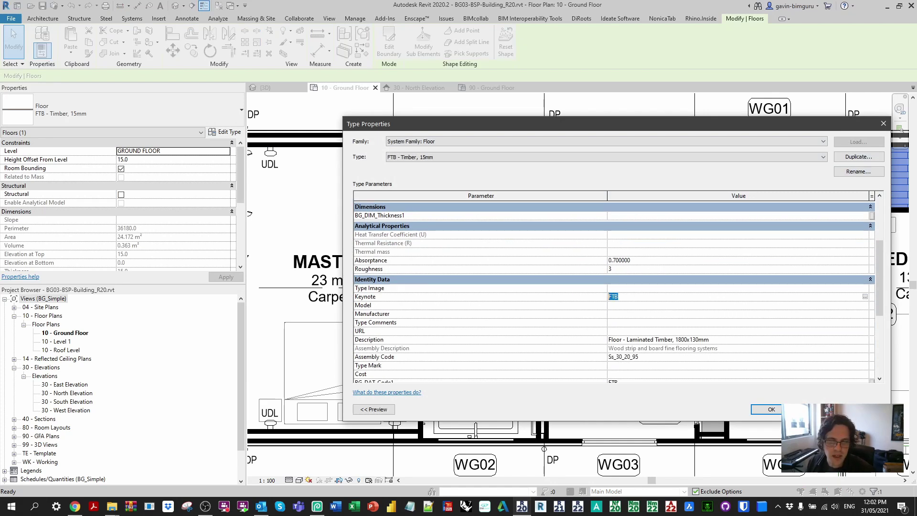
# Inspect the Keynote of the BG_MAT_Wood_Floorboards material in the floor's structure and close all dialogs without changes.
pyautogui.scroll(4, 600, 303)
pyautogui.click(640, 214)
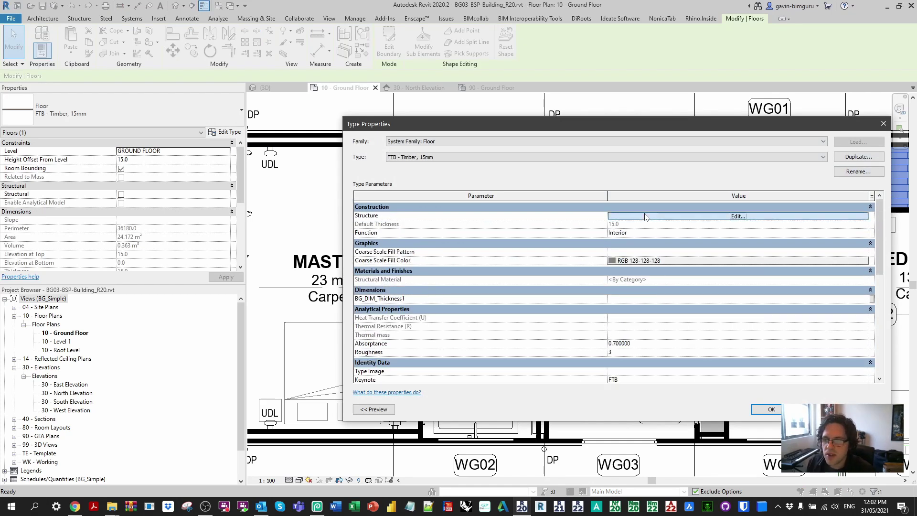
pyautogui.click(582, 211)
pyautogui.click(581, 207)
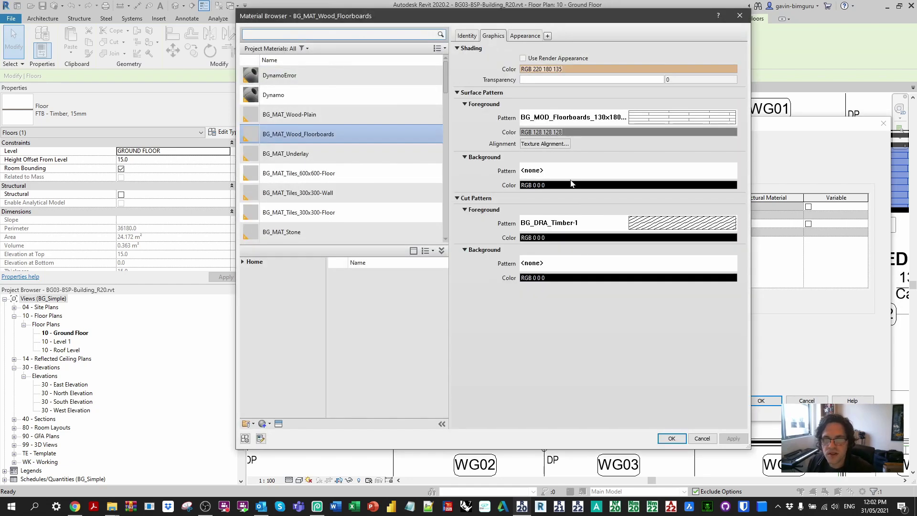
pyautogui.click(465, 36)
pyautogui.click(545, 184)
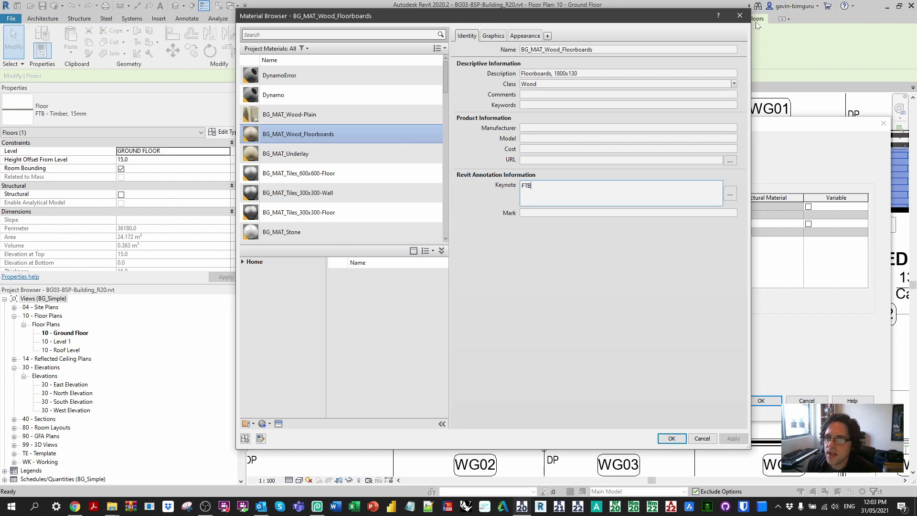
pyautogui.click(739, 15)
pyautogui.click(884, 125)
pyautogui.click(889, 124)
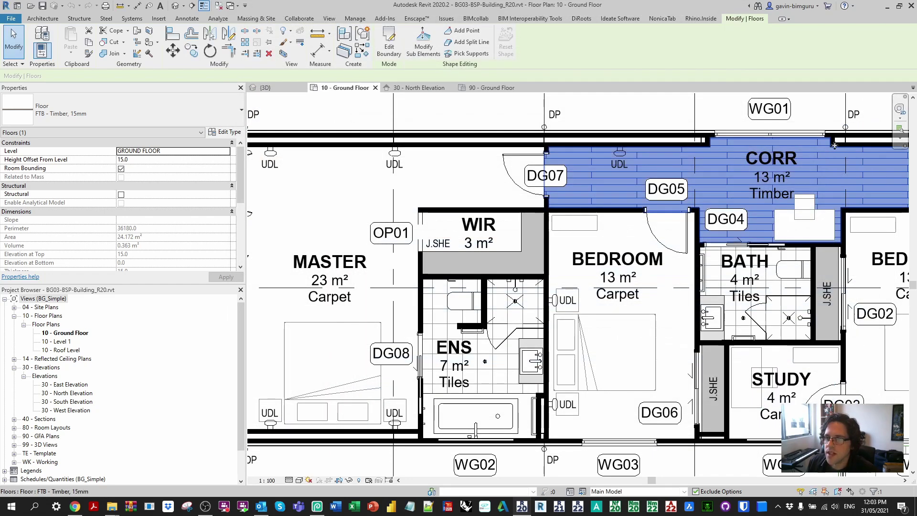
# Preview a material keynote over the corridor's timber floor and cancel without placing it.
pyautogui.moveTo(716, 268); pyautogui.dragTo(496, 288, button='middle')
pyautogui.click(187, 18)
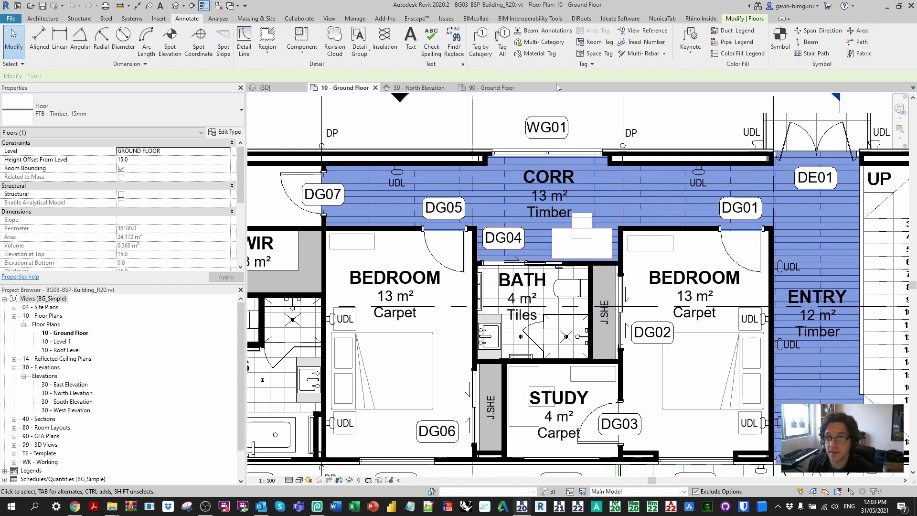
pyautogui.click(690, 43)
pyautogui.click(702, 89)
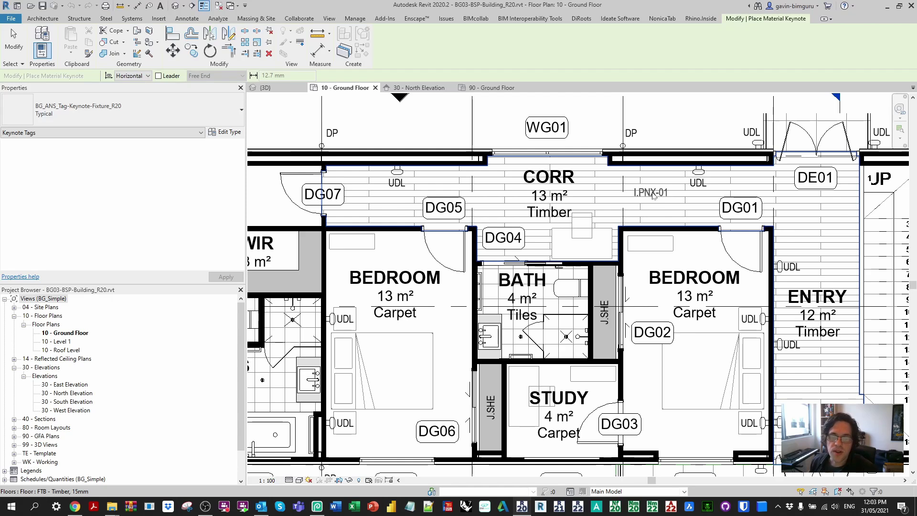
pyautogui.press('Escape')
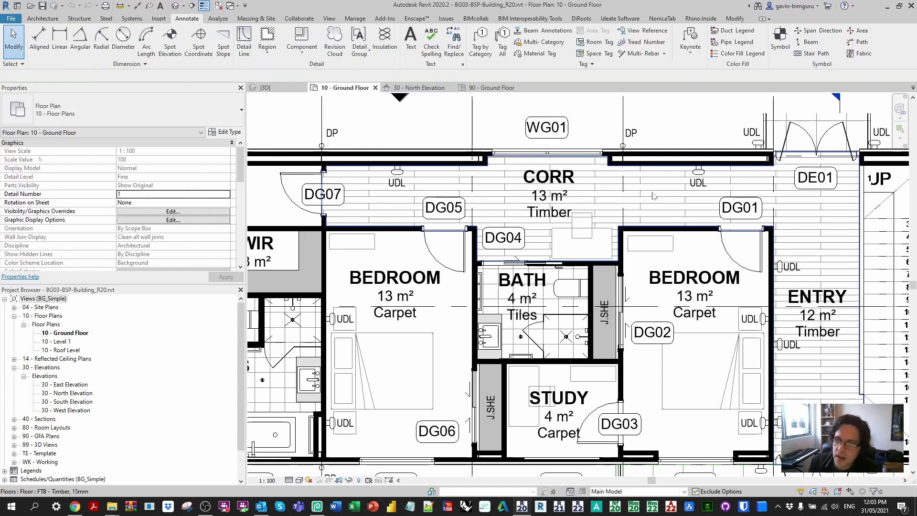
# Load the multi-category tag family BG_ANS_Tag-MC-Code_R20 with its Code and Code-System types.
pyautogui.moveTo(425, 309); pyautogui.dragTo(639, 287, button='middle')
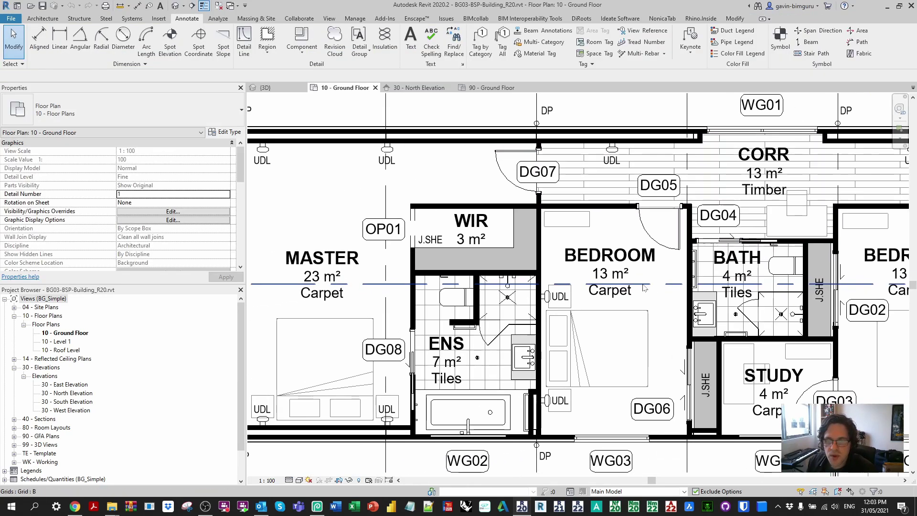
pyautogui.click(546, 43)
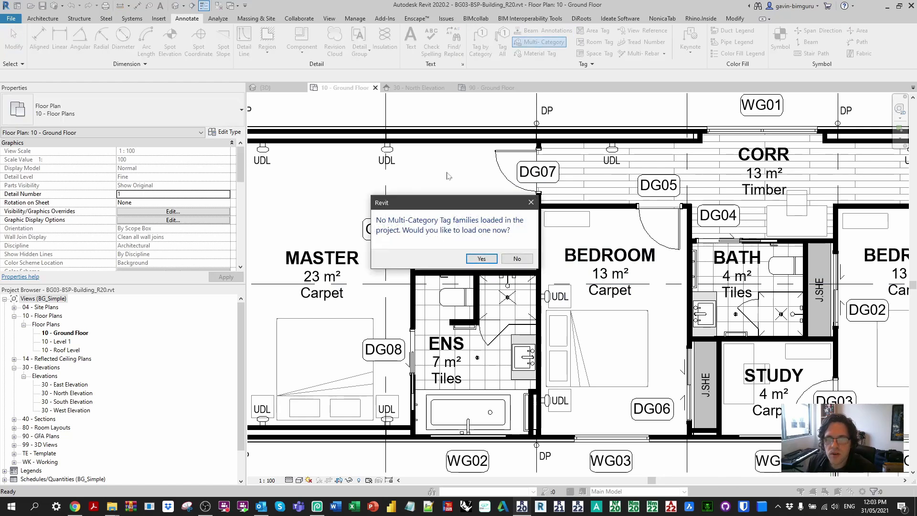
pyautogui.click(480, 258)
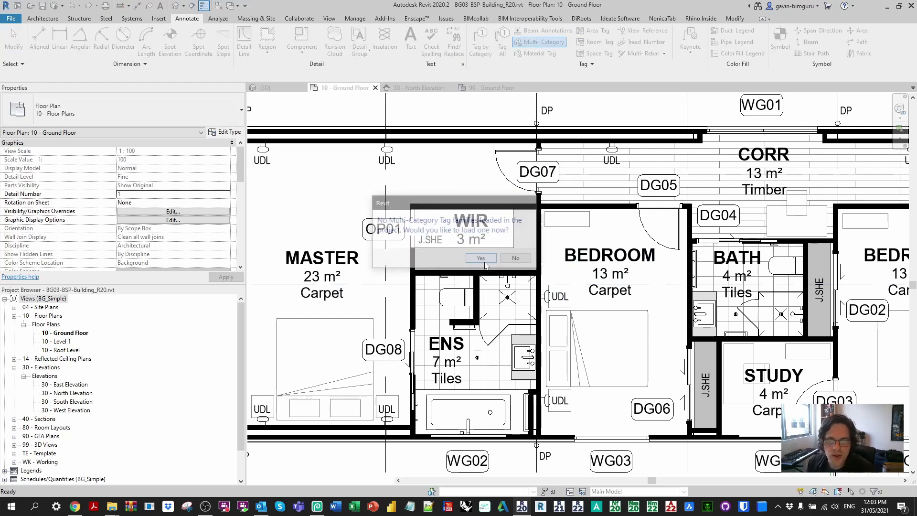
pyautogui.scroll(-5, 55, 335)
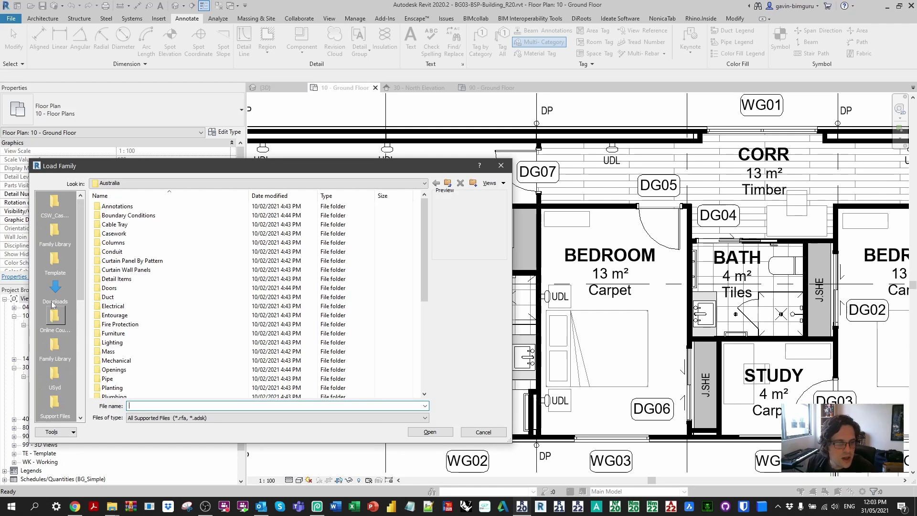
pyautogui.click(55, 348)
pyautogui.doubleClick(127, 206)
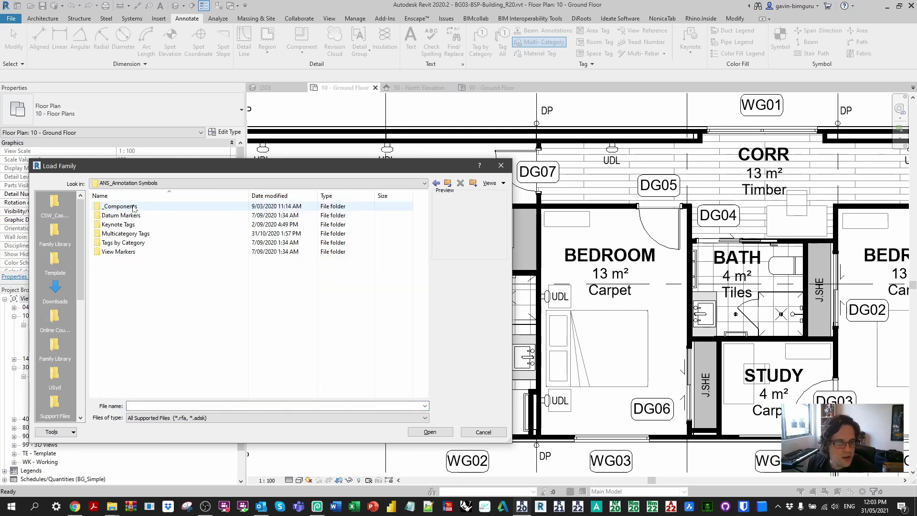
pyautogui.doubleClick(138, 233)
pyautogui.click(143, 205)
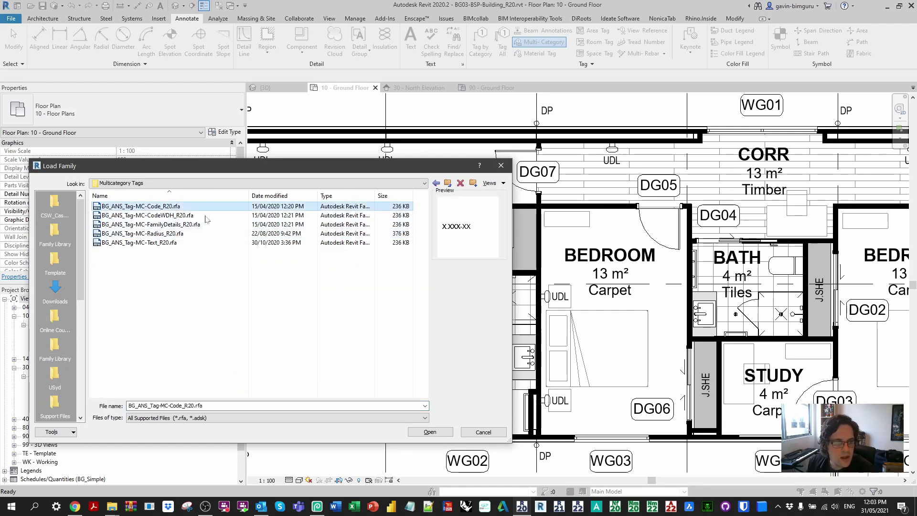
pyautogui.click(430, 431)
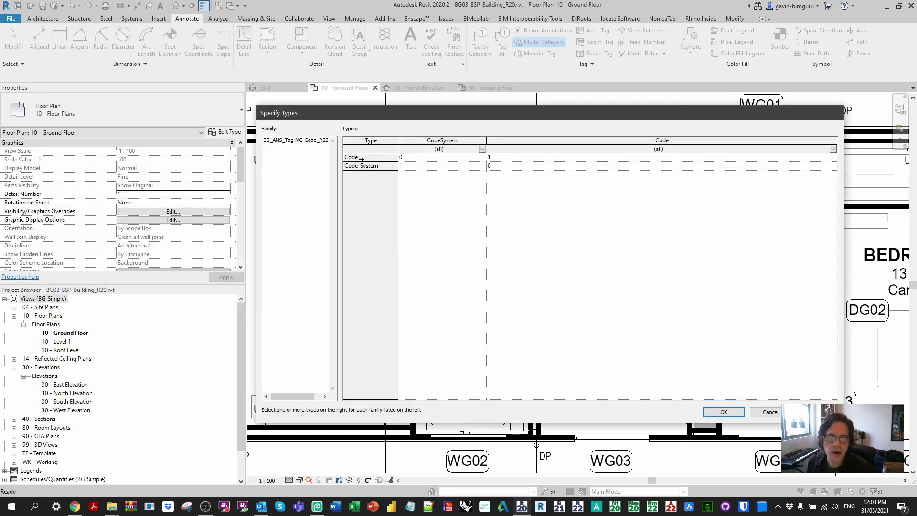
pyautogui.moveTo(361, 159); pyautogui.dragTo(361, 166)
pyautogui.click(724, 412)
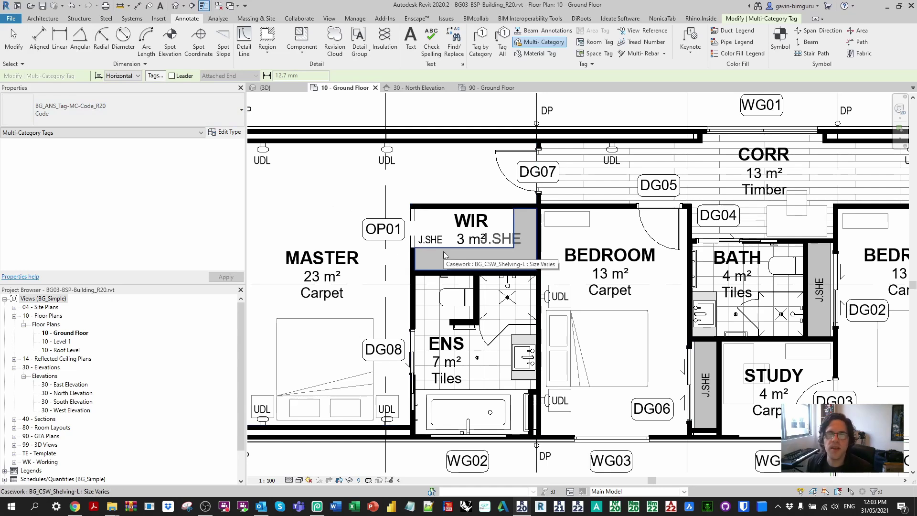
# Tag the L-shaped shelving in the WIR with the Code multi-category tag and move the tag onto the shelf.
pyautogui.click(463, 261)
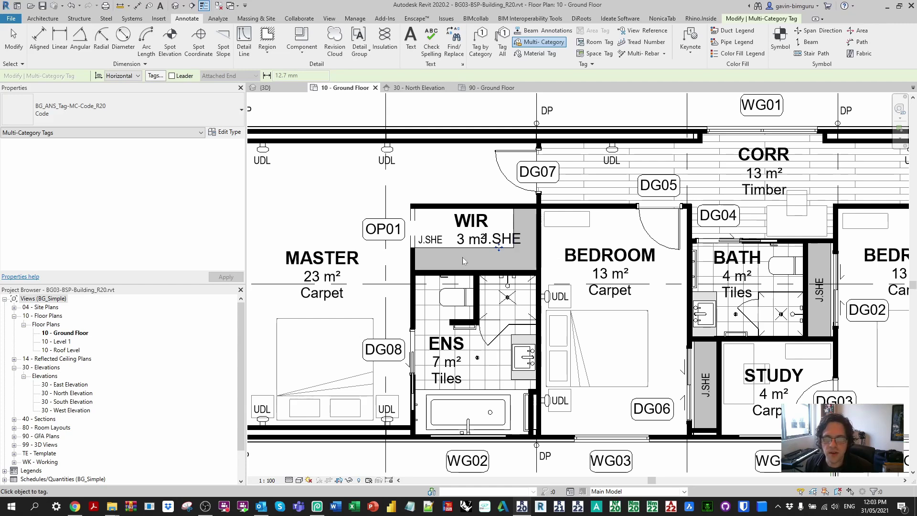
pyautogui.scroll(2, 505, 261)
pyautogui.moveTo(501, 233); pyautogui.dragTo(466, 259)
pyautogui.press('Escape')
pyautogui.press('Escape')
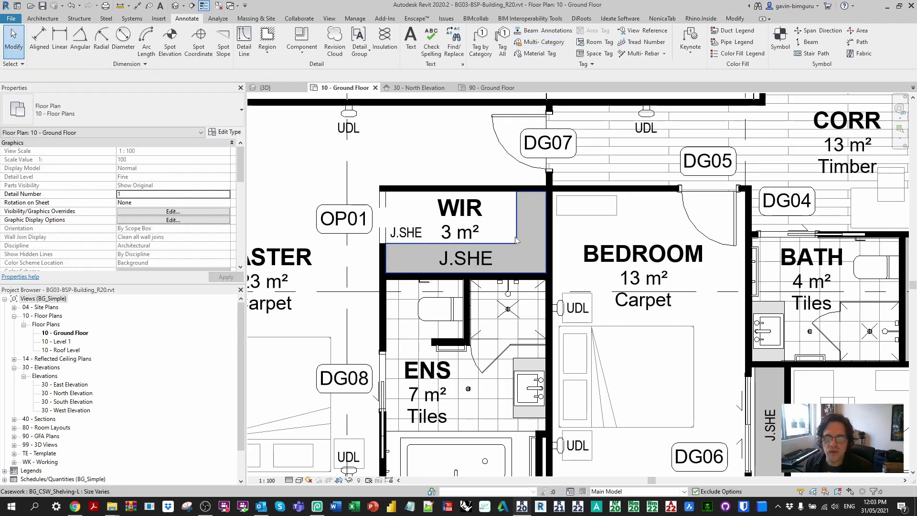
# Set the Keynote of the WIR shelving's type to J.SHE-01.
pyautogui.click(515, 240)
pyautogui.click(225, 132)
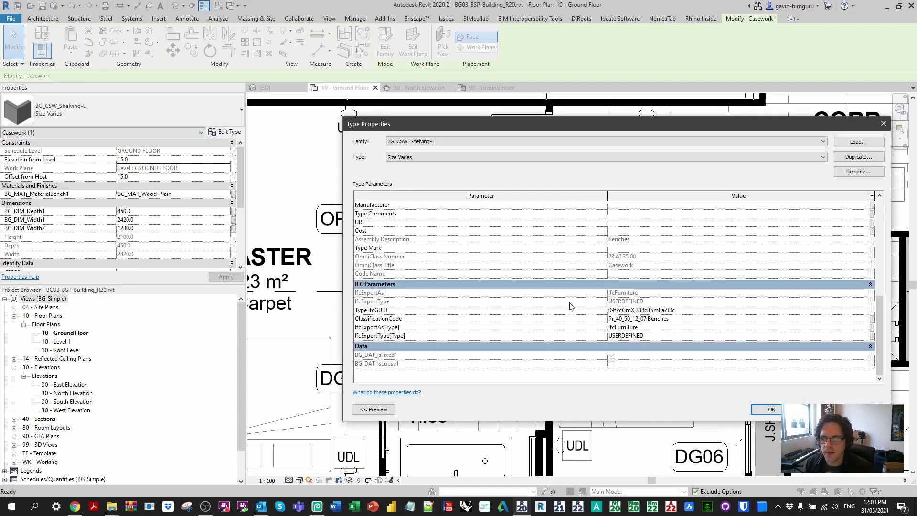
pyautogui.scroll(4, 633, 319)
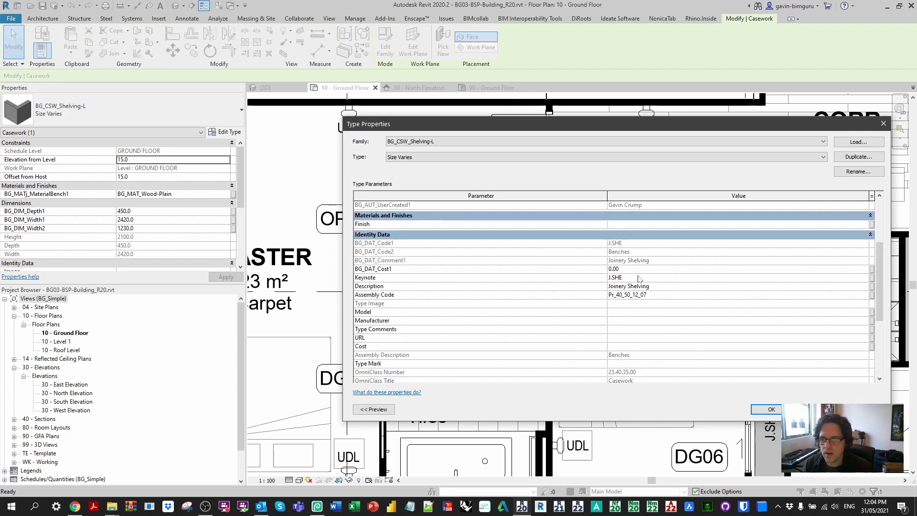
pyautogui.write('1')
pyautogui.press('Return')
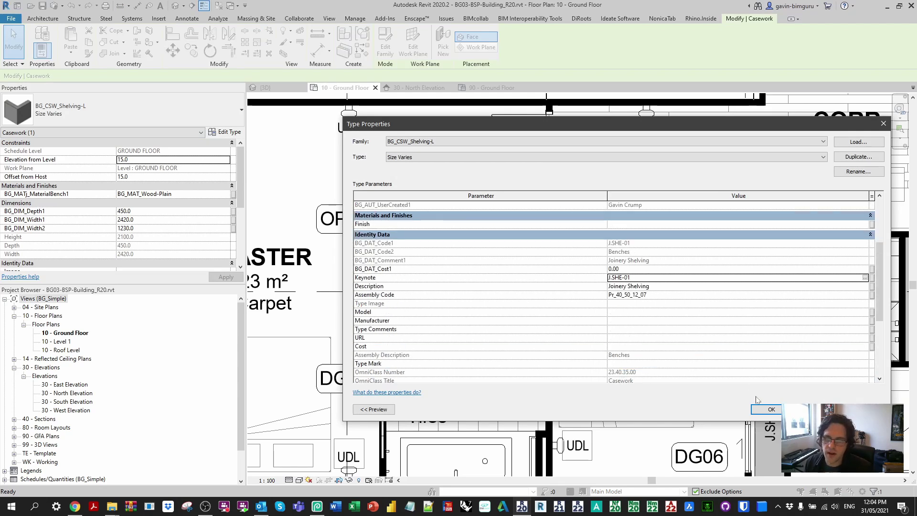
pyautogui.click(767, 409)
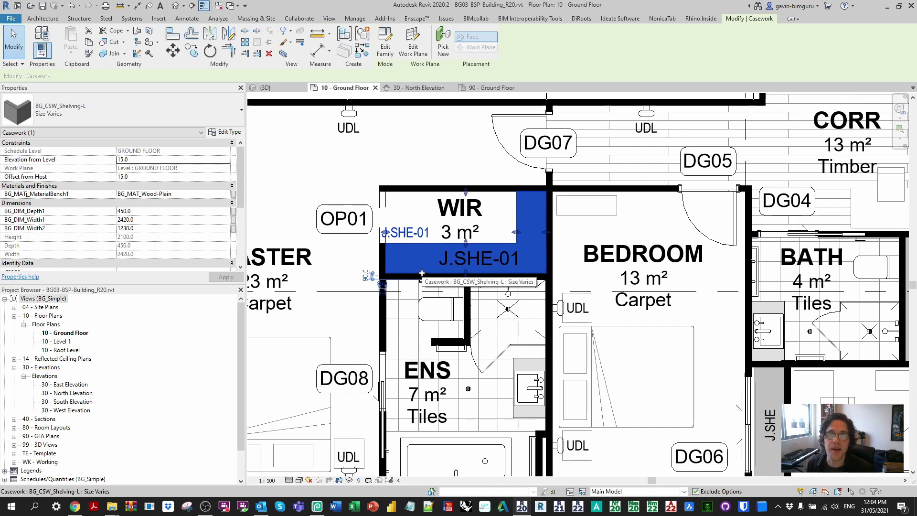
pyautogui.press('Escape')
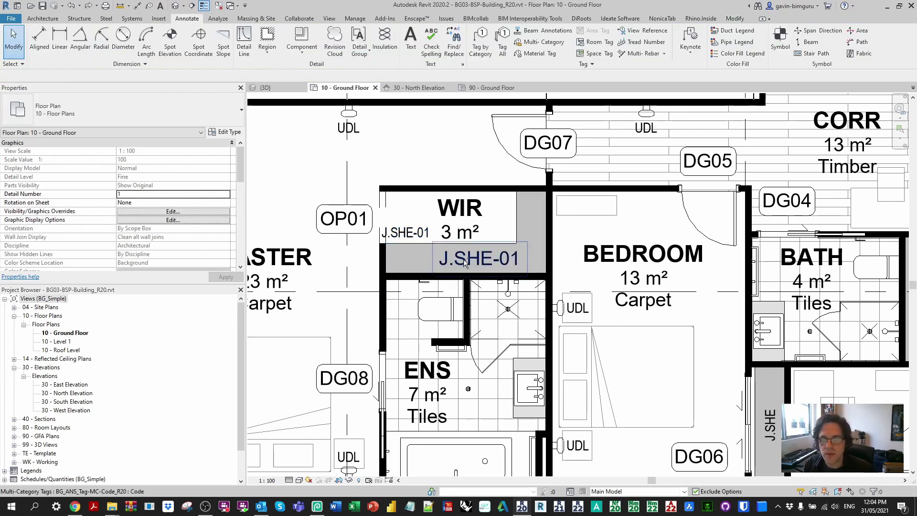
# Undo the keynote change and delete the multi-category tag from the WIR shelving.
pyautogui.click(470, 260)
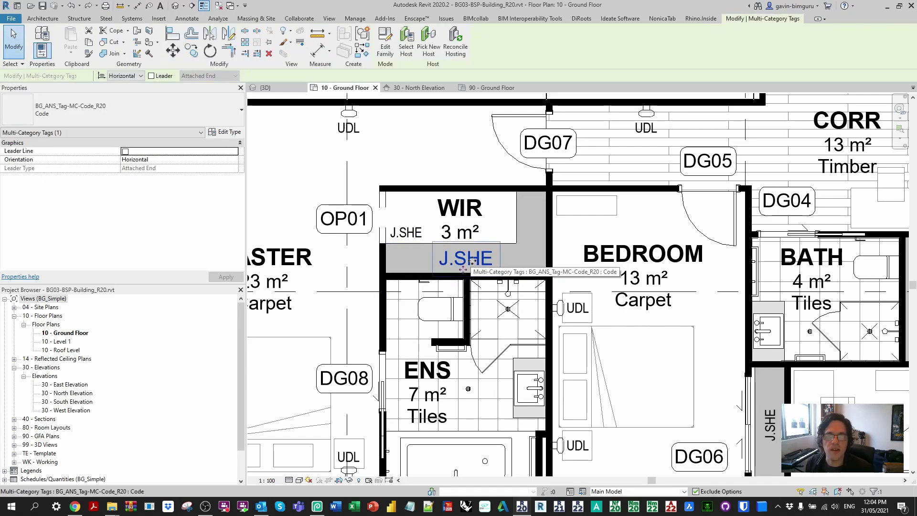
pyautogui.moveTo(368, 222); pyautogui.dragTo(470, 248, button='middle')
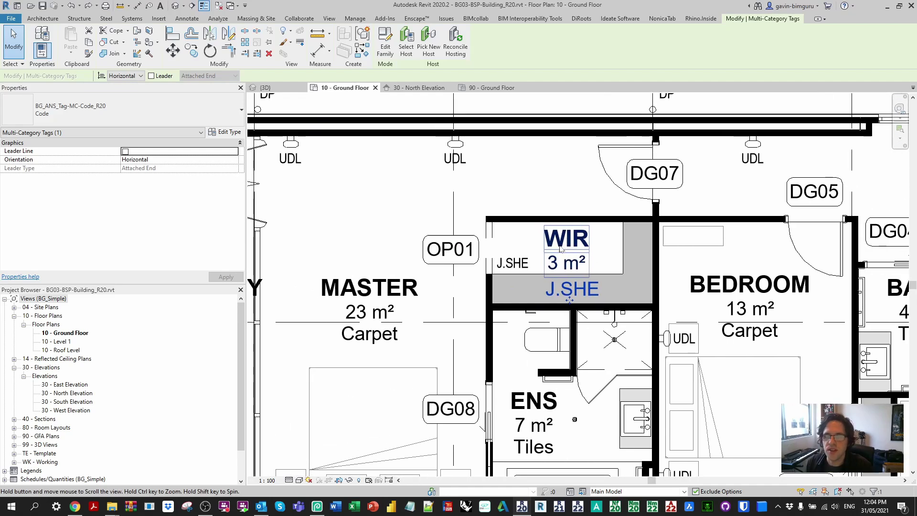
pyautogui.press('Delete')
pyautogui.scroll(-2, 470, 249)
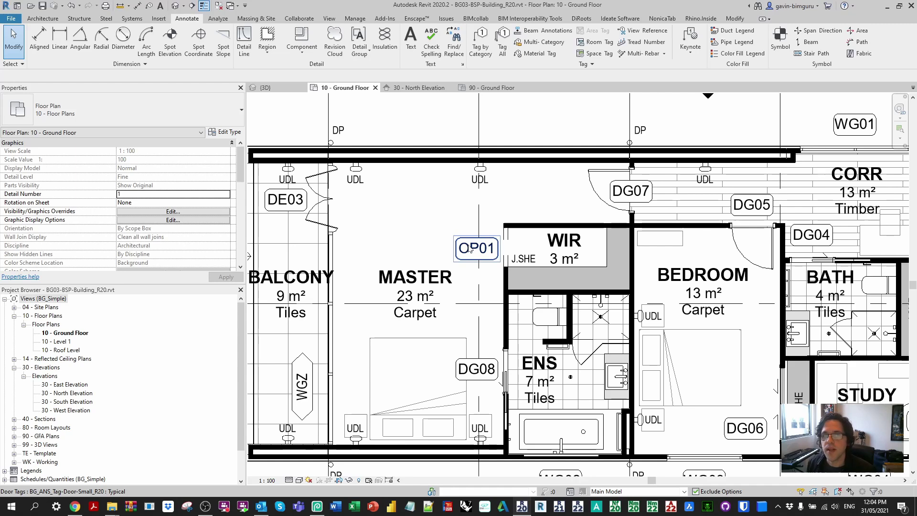
# Check the Keynote, Type Mark and code parameters of the master bedroom's 90 mm stud wall type and close without changes.
pyautogui.click(516, 167)
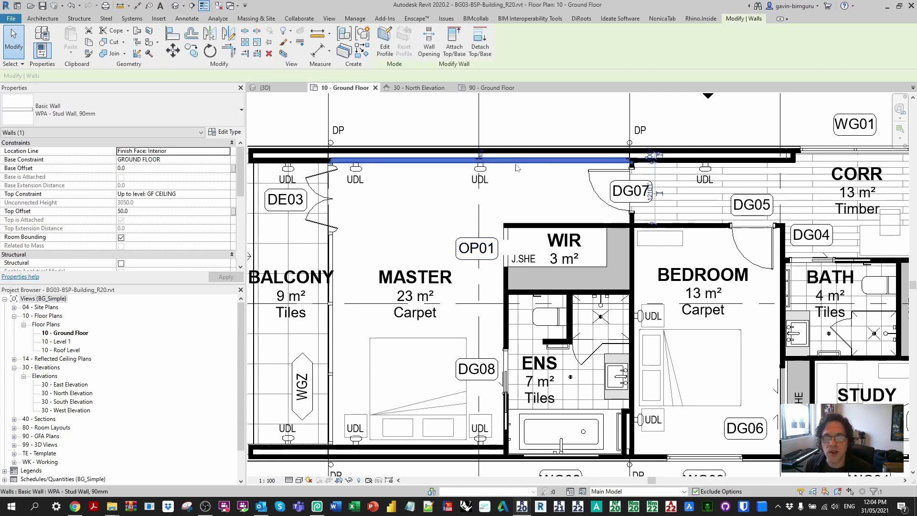
pyautogui.click(224, 132)
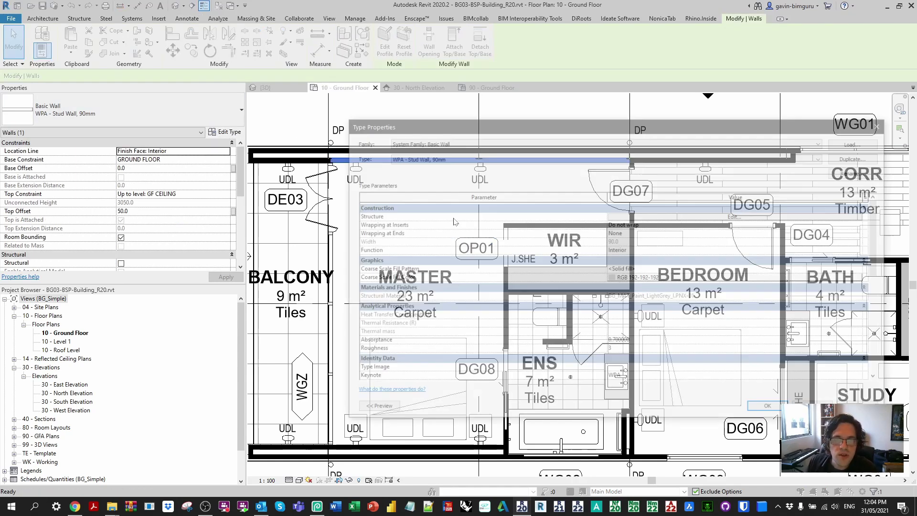
pyautogui.scroll(-4, 474, 256)
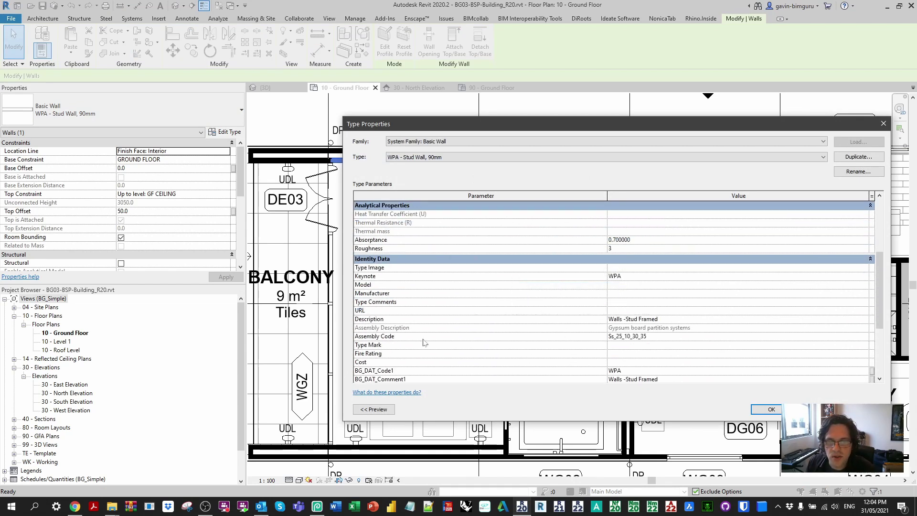
pyautogui.scroll(-1, 424, 342)
pyautogui.click(619, 319)
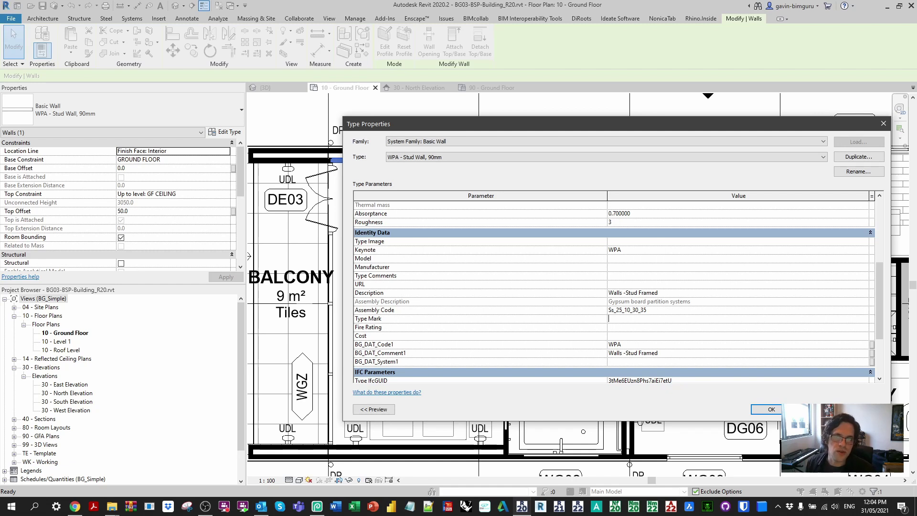
pyautogui.click(883, 123)
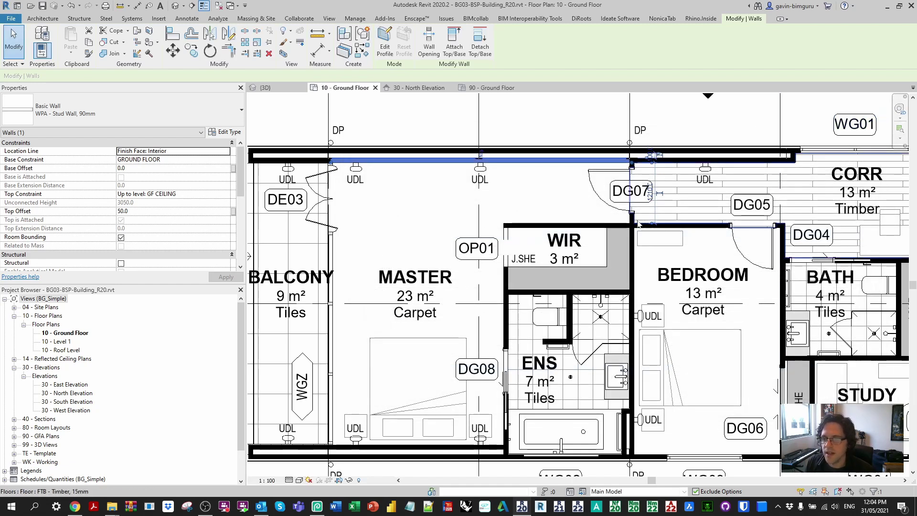
# Compare the Keynote and Type Mark parameters in the WIR shelving's type properties without changing them.
pyautogui.click(617, 249)
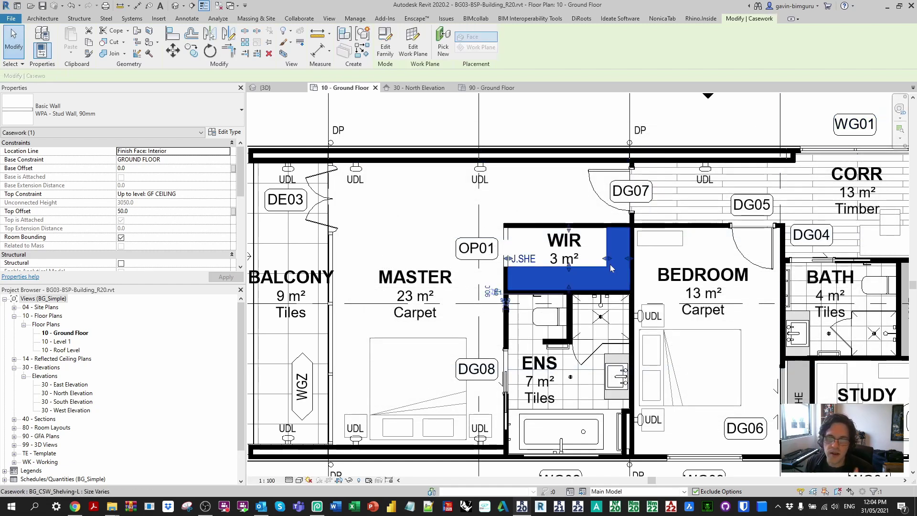
pyautogui.click(230, 133)
pyautogui.scroll(-1, 469, 312)
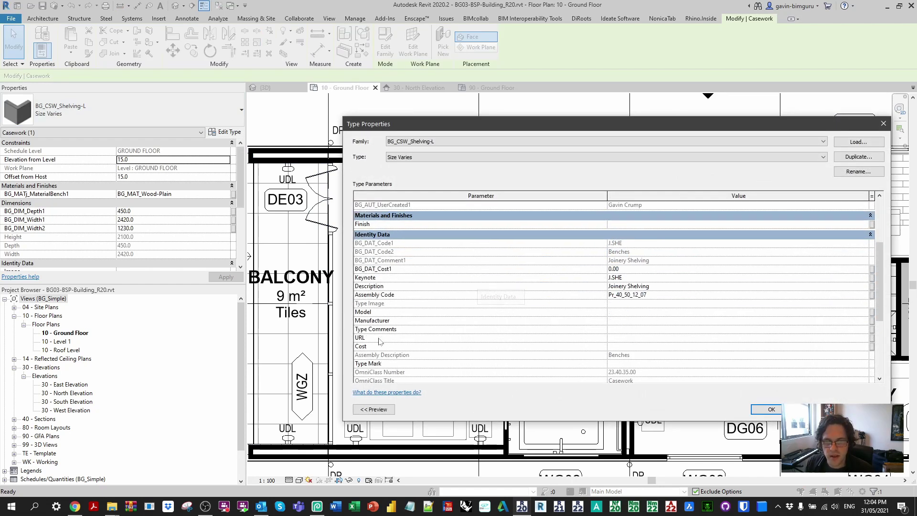
pyautogui.scroll(-1, 379, 341)
pyautogui.click(634, 344)
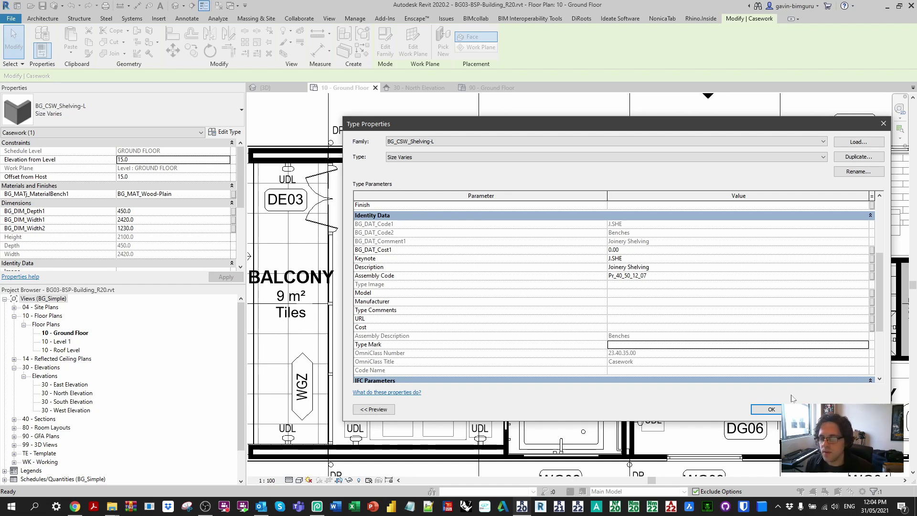
pyautogui.click(770, 409)
# Open the BG_CSW_Shelving-L family for editing, examine its identity data formulas in the family types, and close the family.
pyautogui.click(385, 44)
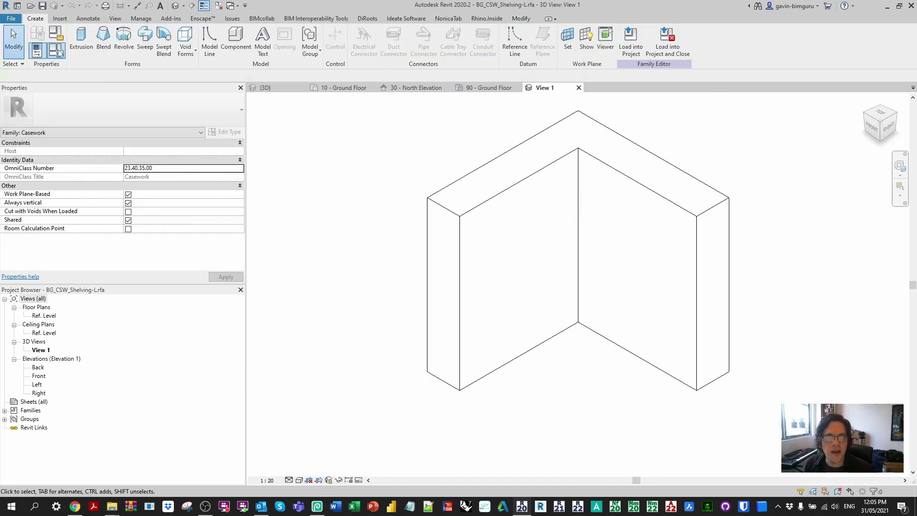
pyautogui.click(56, 49)
pyautogui.scroll(-5, 354, 248)
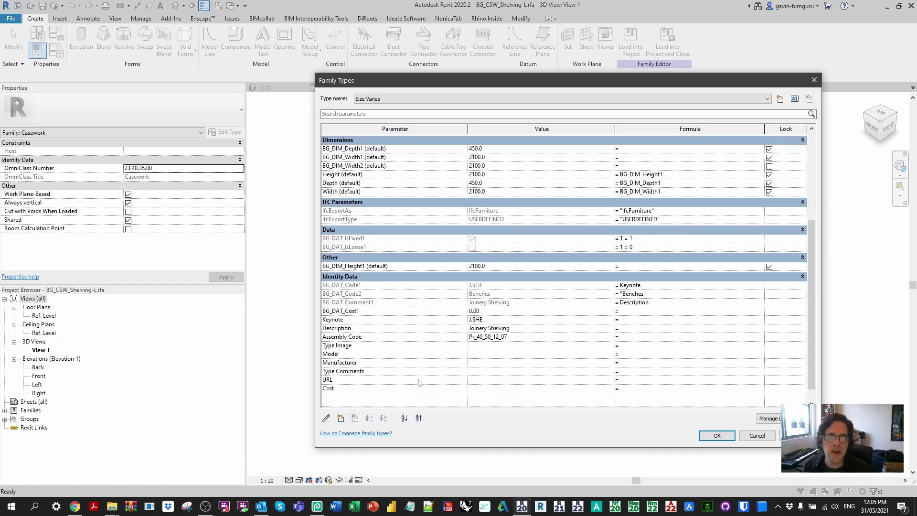
pyautogui.moveTo(419, 382)
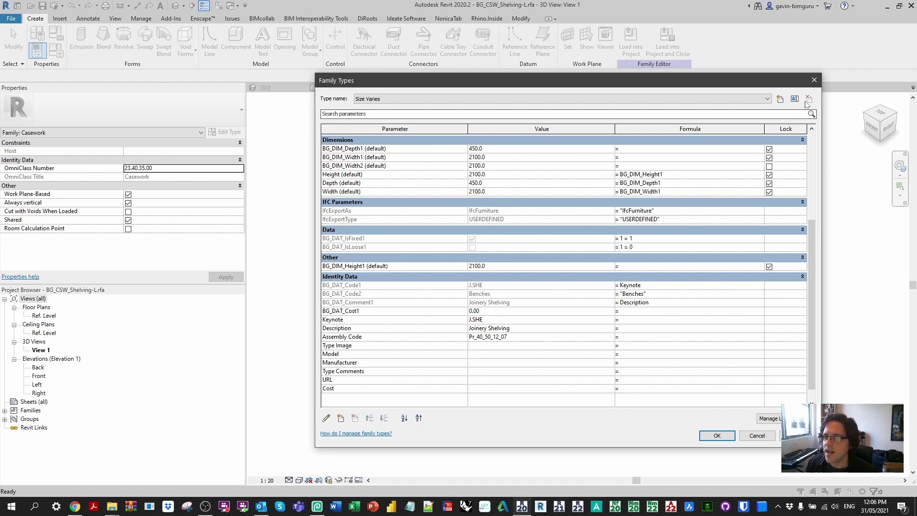
pyautogui.click(814, 80)
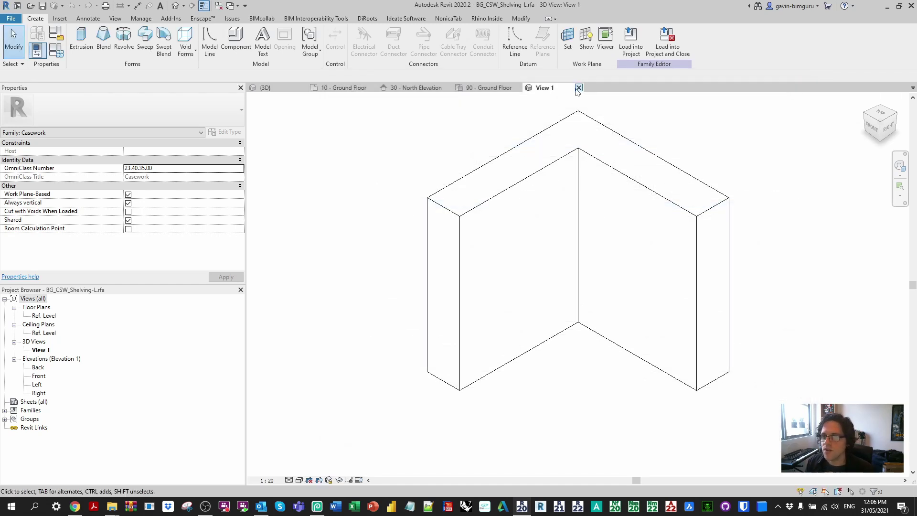
pyautogui.click(578, 88)
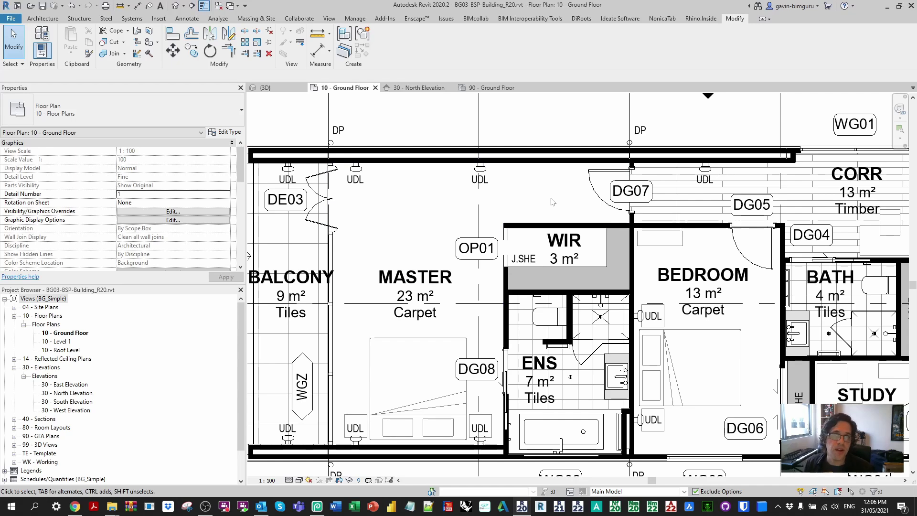
# Select the door tagged DG07 and examine its Mark among the instance's identity data.
pyautogui.moveTo(551, 201); pyautogui.dragTo(444, 202, button='middle')
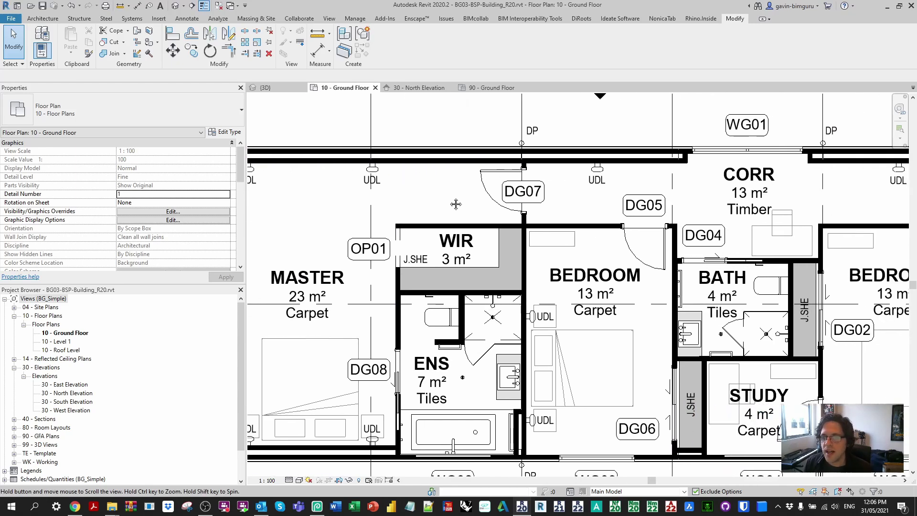
pyautogui.click(501, 191)
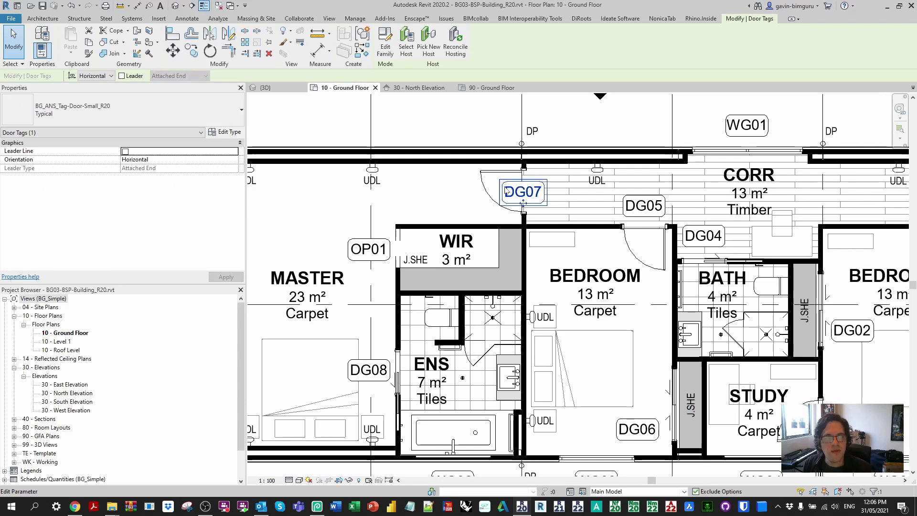
pyautogui.click(482, 173)
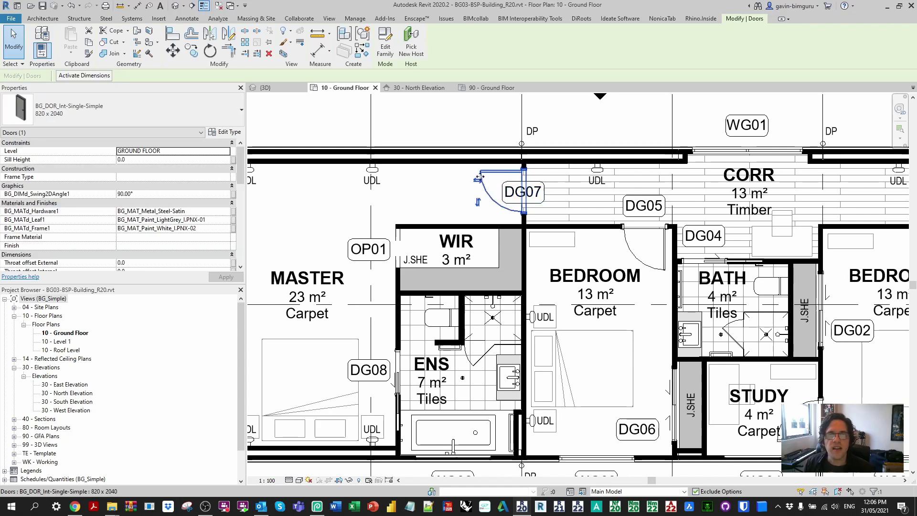
pyautogui.scroll(-6, 148, 195)
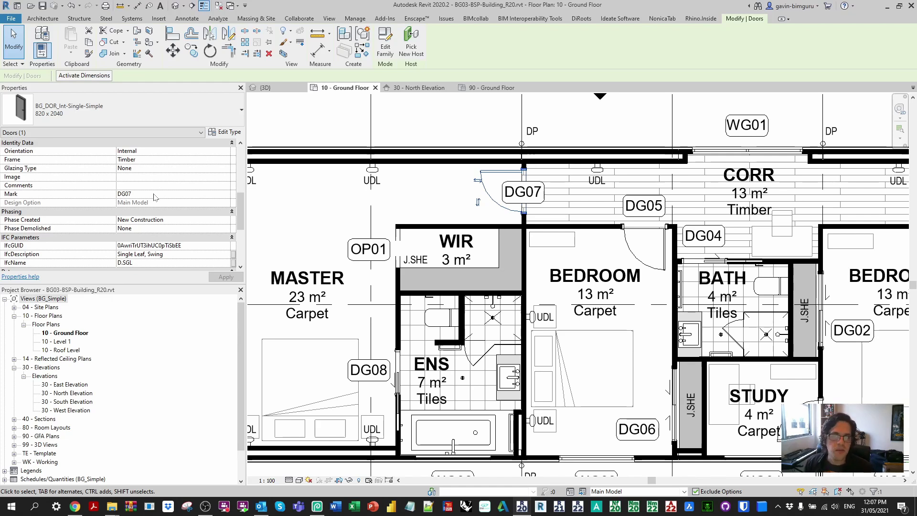
# Select the WG01 window tag above the corridor to examine its properties and clear the selection.
pyautogui.click(731, 122)
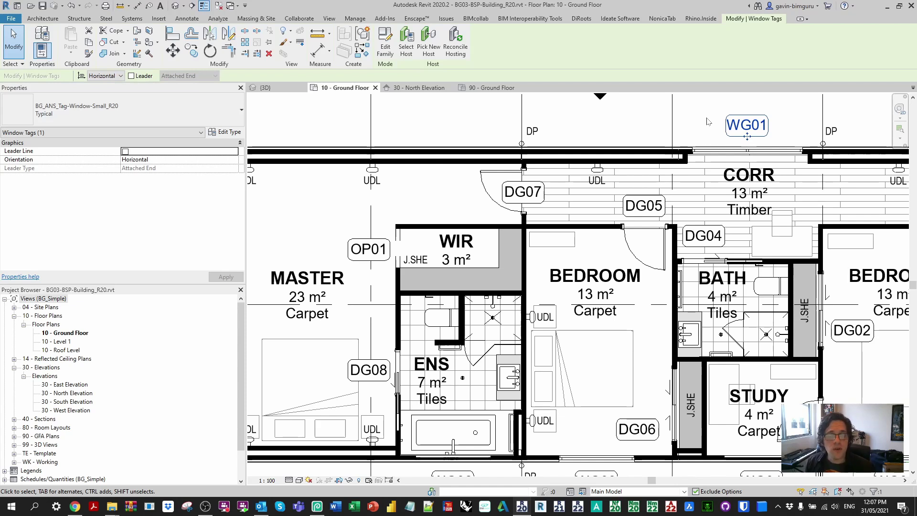
pyautogui.scroll(-2, 831, 197)
pyautogui.moveTo(831, 197); pyautogui.dragTo(536, 164, button='middle')
pyautogui.press('Escape')
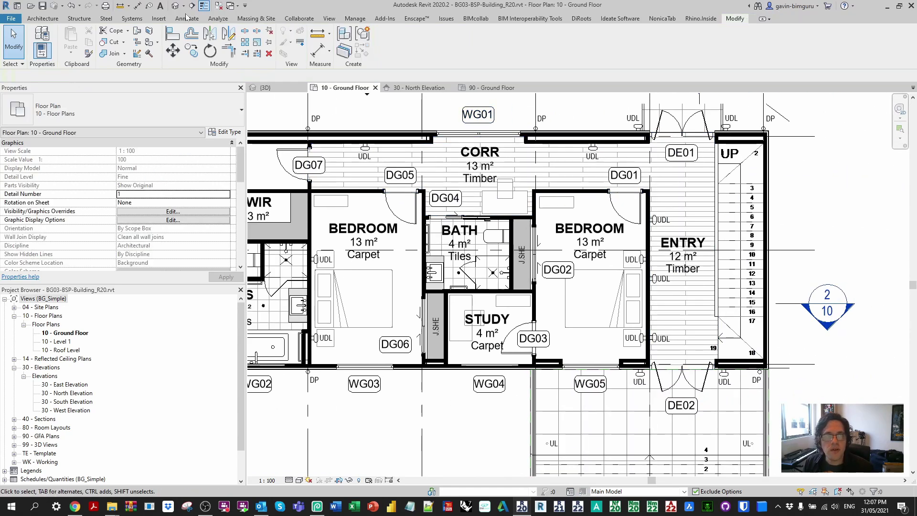
# Try to tag the Entry timber floor by category, loading BG_ANS_Tag-Floor-Ffl_R20 with its Code FFL, Code and Code FFL Finish types.
pyautogui.click(187, 18)
pyautogui.click(480, 40)
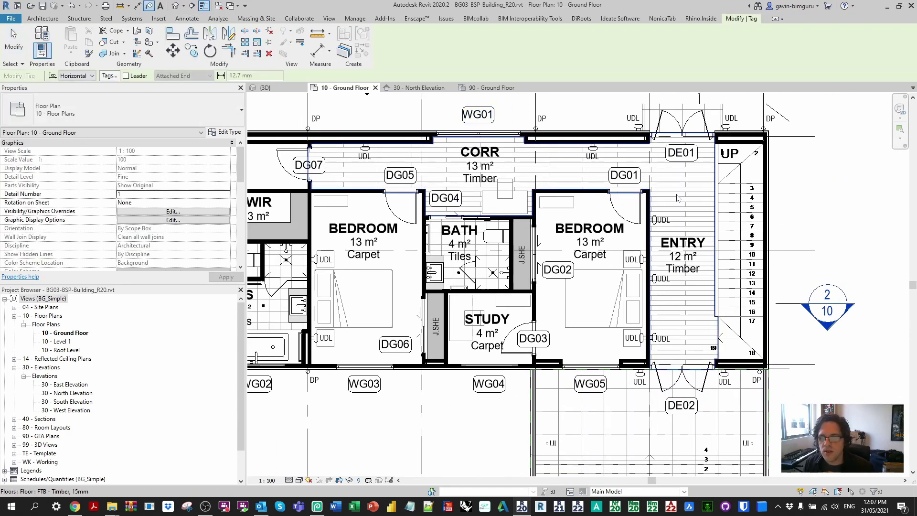
pyautogui.click(678, 195)
pyautogui.click(482, 258)
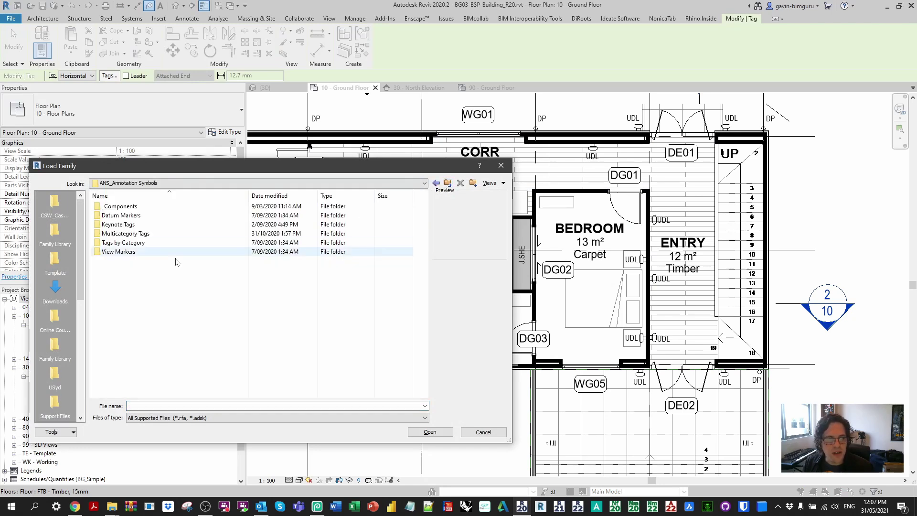
pyautogui.doubleClick(143, 243)
pyautogui.click(168, 260)
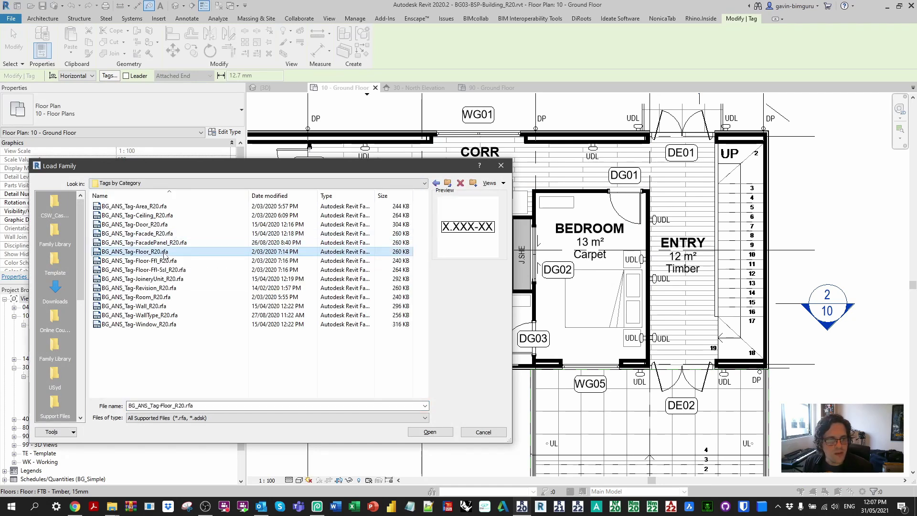
pyautogui.click(430, 432)
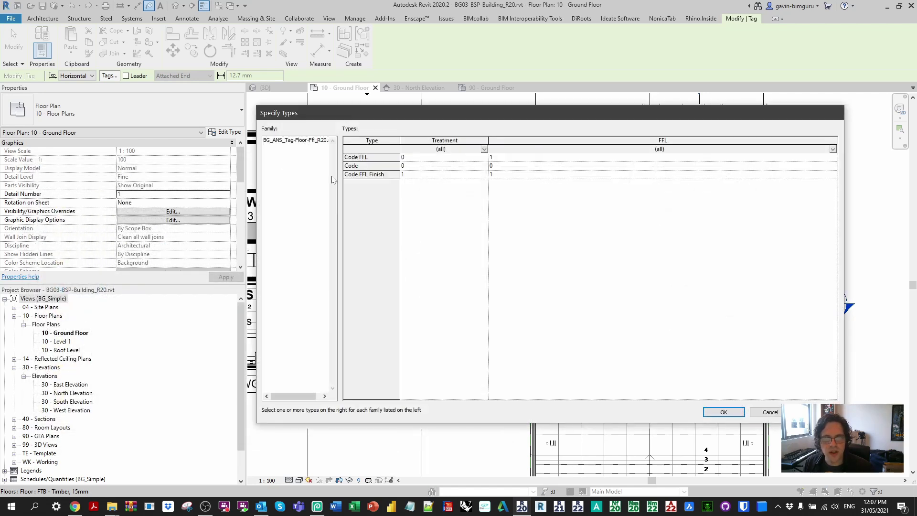
pyautogui.click(365, 157)
pyautogui.keyDown('shift'); pyautogui.click(366, 174); pyautogui.keyUp('shift')
pyautogui.click(729, 411)
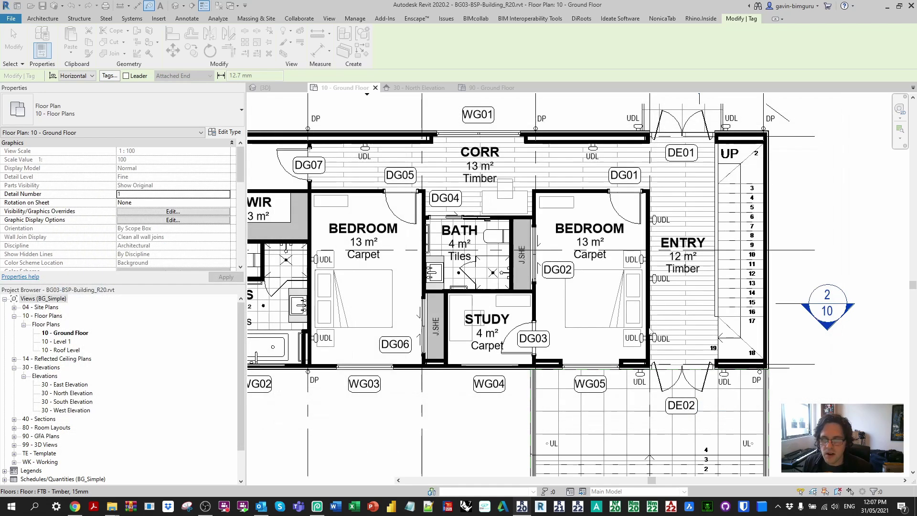
pyautogui.press('Escape')
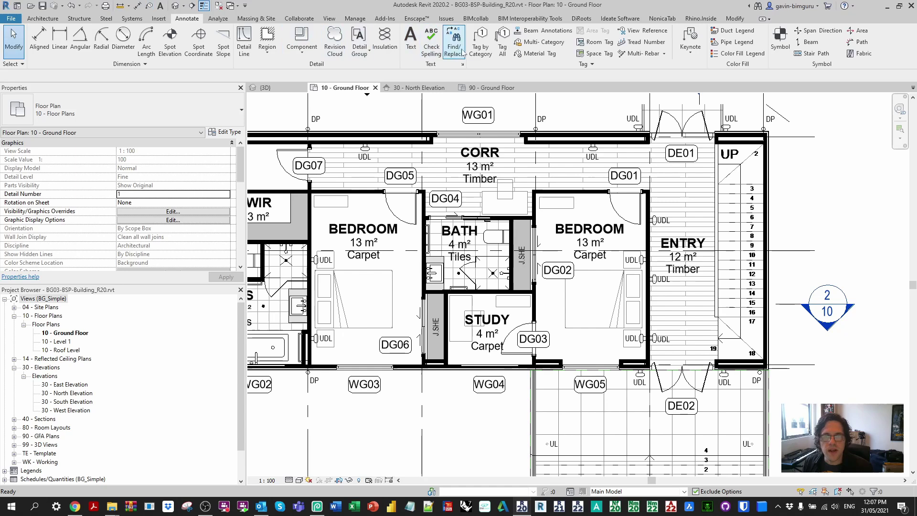
# Tag the timber floor by category and position the floor tag in the Entry, just below door tag DE01.
pyautogui.click(480, 43)
pyautogui.click(522, 272)
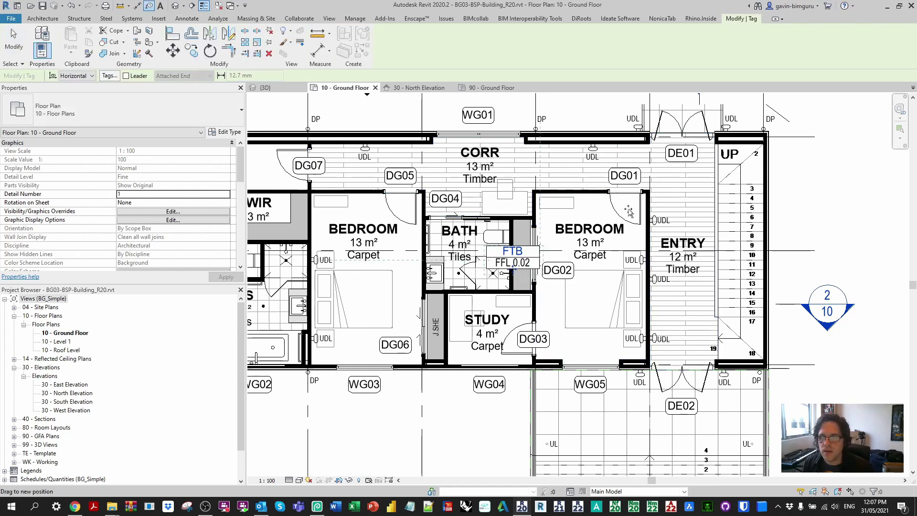
pyautogui.moveTo(685, 201); pyautogui.dragTo(686, 201)
pyautogui.click(688, 206)
pyautogui.scroll(2, 692, 188)
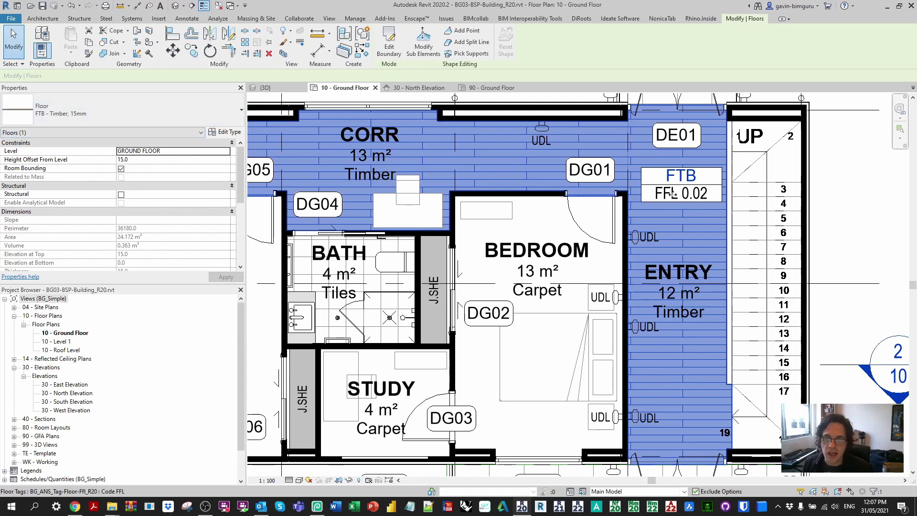
pyautogui.press('Escape')
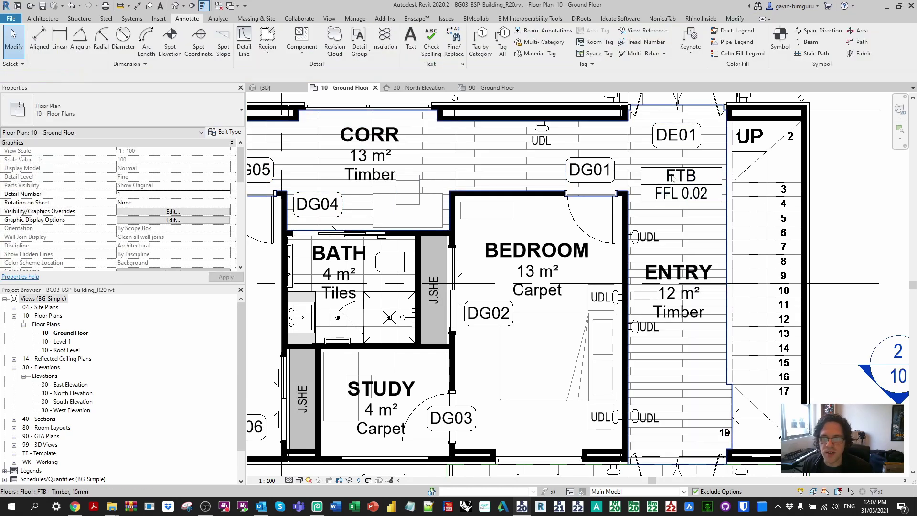
# Change the Entry floor tag to the Code FFL Finish type.
pyautogui.click(674, 193)
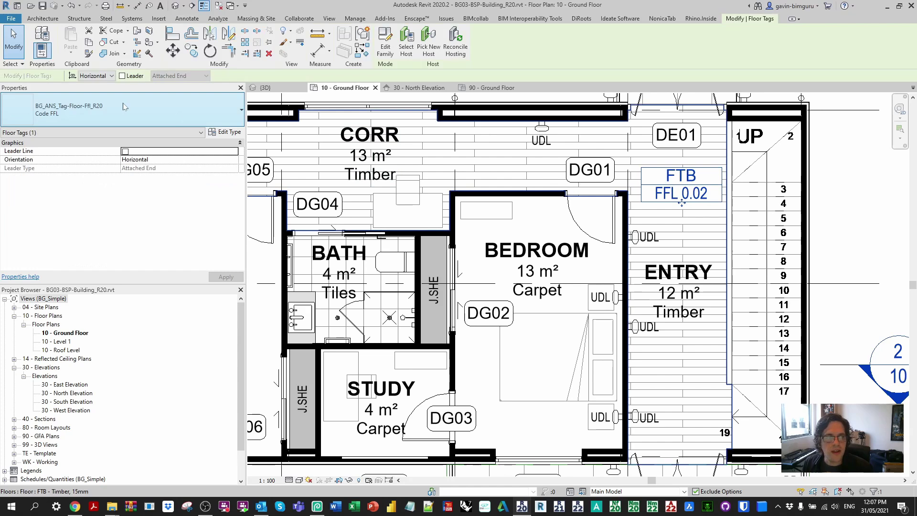
pyautogui.click(127, 107)
pyautogui.click(67, 180)
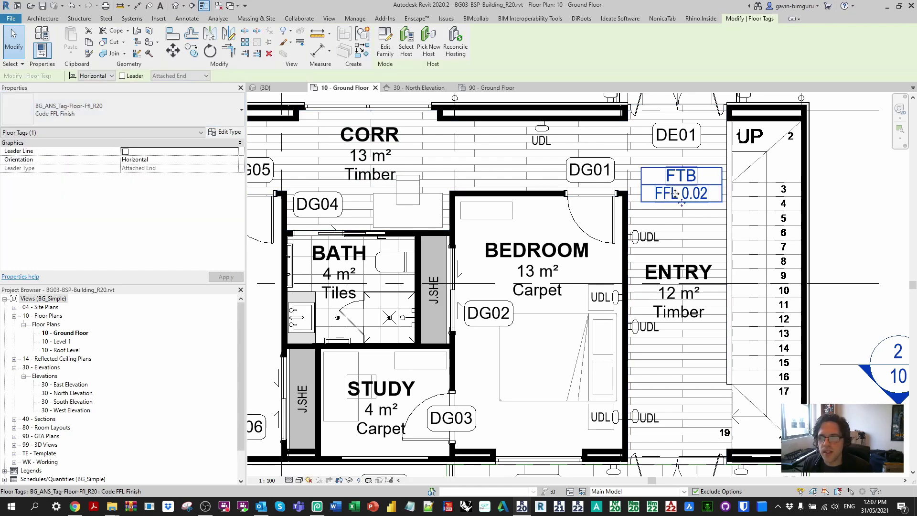
pyautogui.moveTo(683, 193); pyautogui.dragTo(640, 212, button='middle')
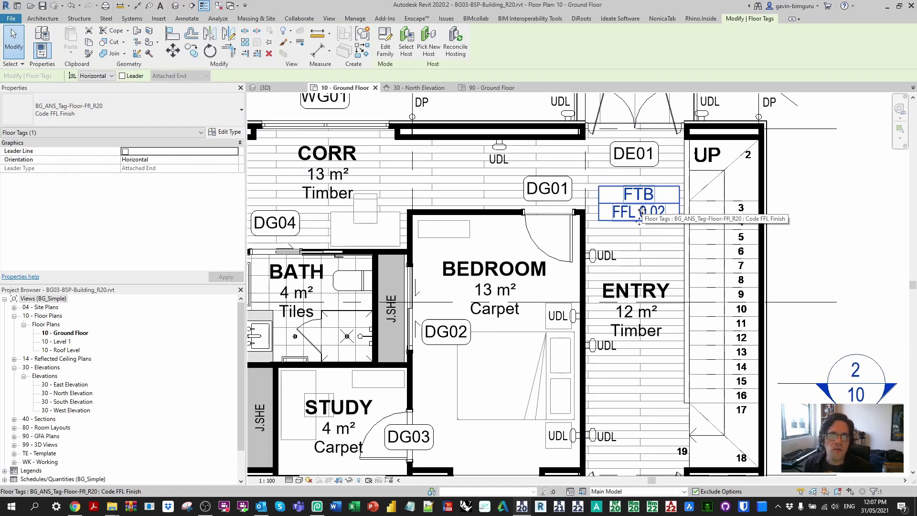
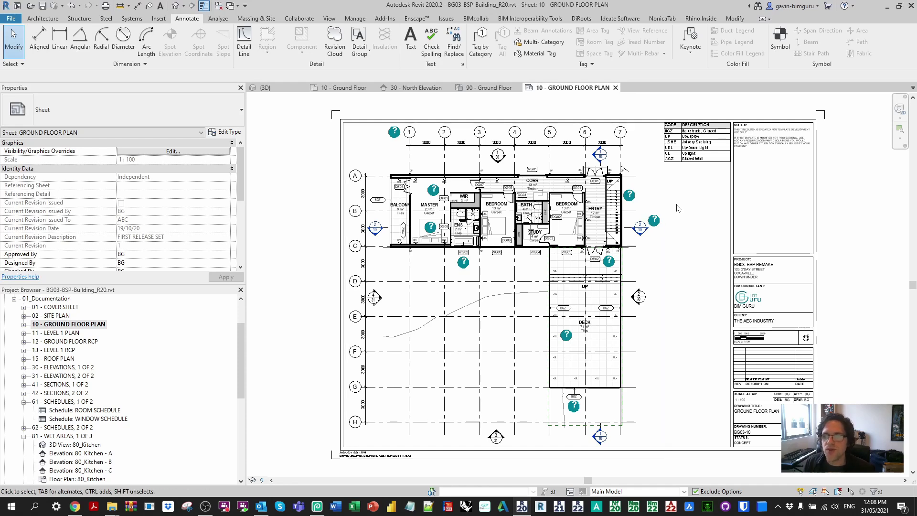
# Activate the plan view on the ground floor sheet and place an element keynote tag on the Bath toilet.
pyautogui.scroll(5, 637, 145)
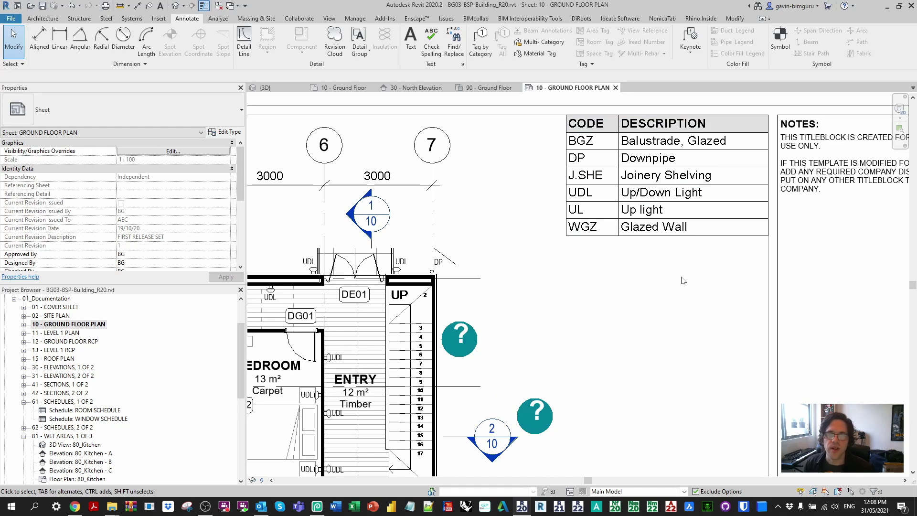
pyautogui.moveTo(351, 314); pyautogui.dragTo(551, 248, button='middle')
pyautogui.doubleClick(549, 248)
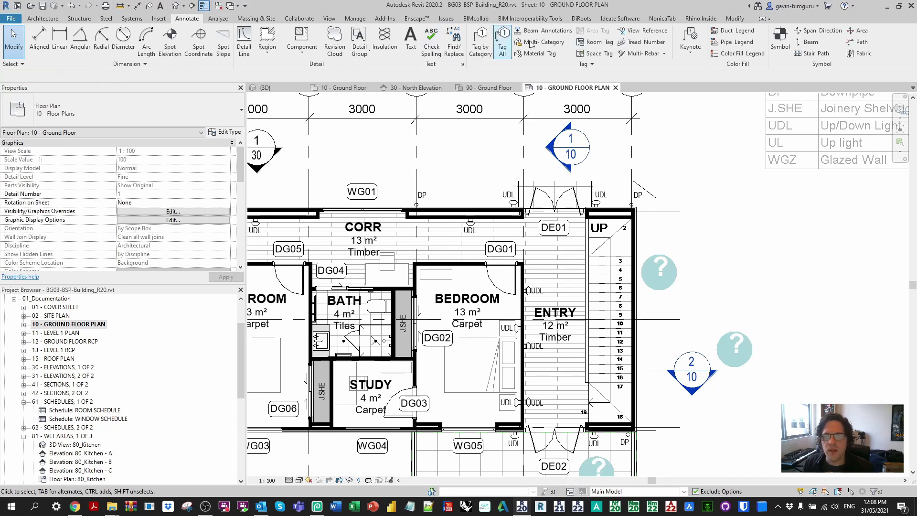
pyautogui.click(691, 53)
pyautogui.click(712, 68)
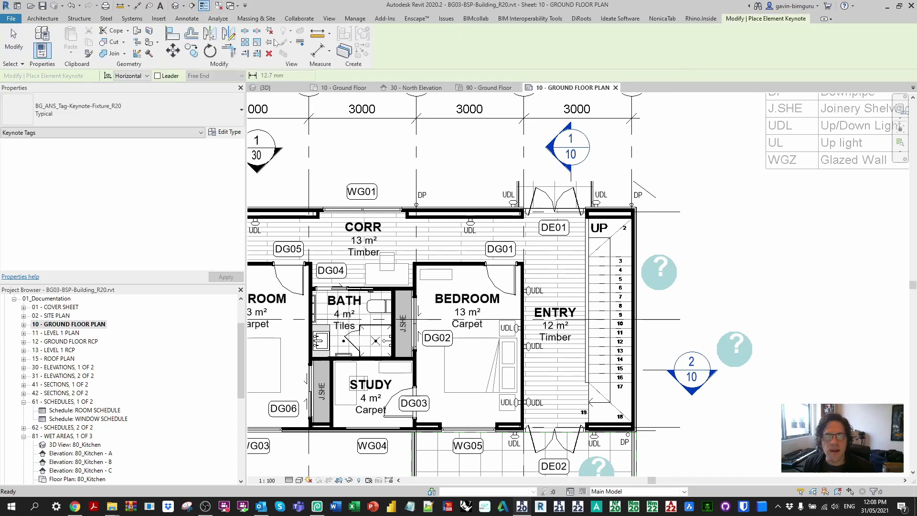
pyautogui.moveTo(618, 308); pyautogui.dragTo(764, 169, button='middle')
pyautogui.scroll(3, 635, 263)
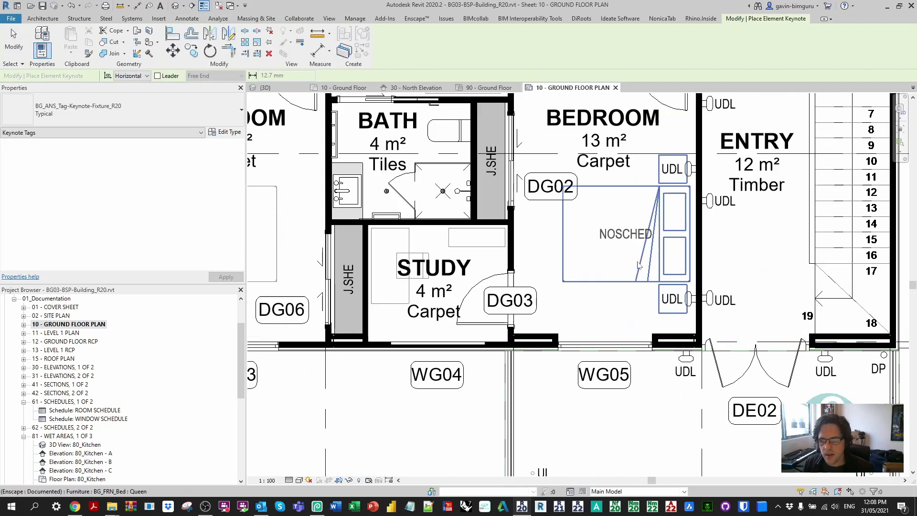
pyautogui.moveTo(512, 267); pyautogui.dragTo(685, 290, button='middle')
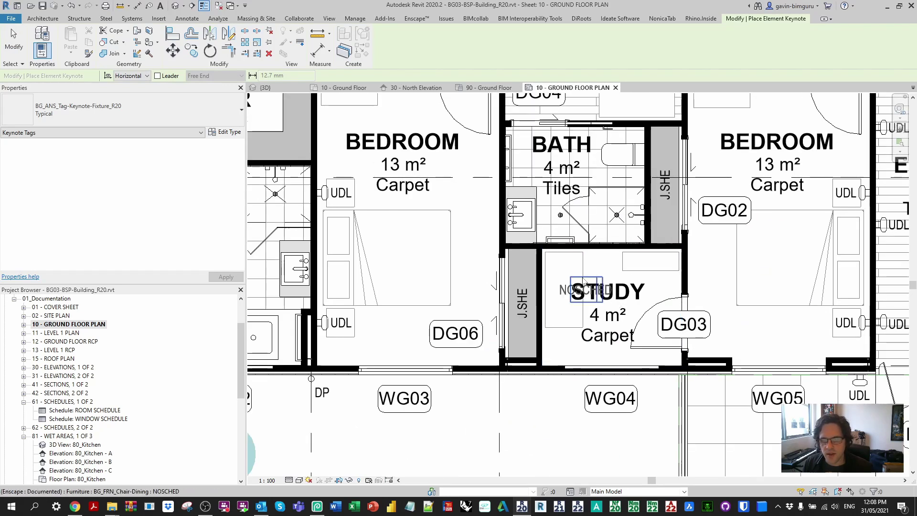
pyautogui.click(619, 161)
pyautogui.press('Escape')
pyautogui.press('Escape')
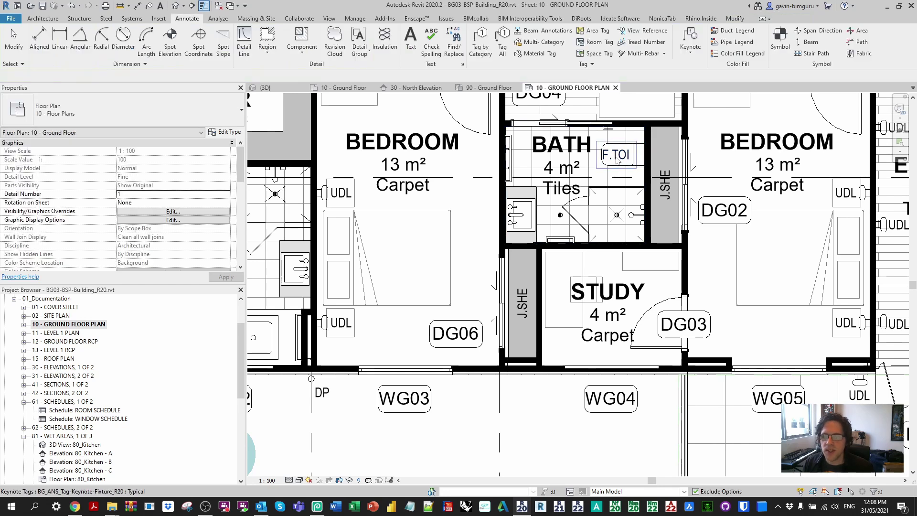
# Compare the Bath toilet's keynote tag with the codes and descriptions in the sheet's code legend.
pyautogui.scroll(2, 617, 161)
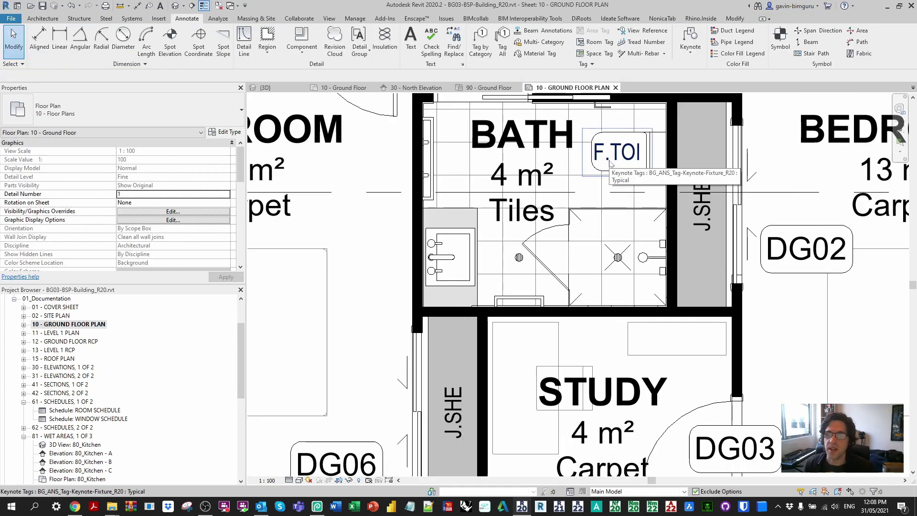
pyautogui.scroll(-4, 610, 164)
pyautogui.moveTo(648, 199); pyautogui.dragTo(356, 330, button='middle')
pyautogui.moveTo(690, 272); pyautogui.dragTo(634, 285, button='middle')
pyautogui.moveTo(658, 173); pyautogui.dragTo(611, 213, button='middle')
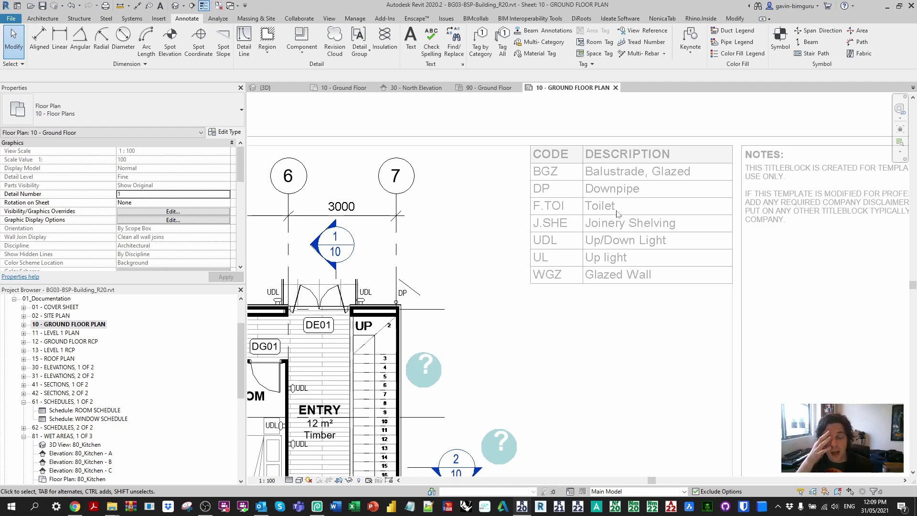
# Deactivate the plan view and check the toilet entry in the sheet's code legend.
pyautogui.rightClick(470, 177)
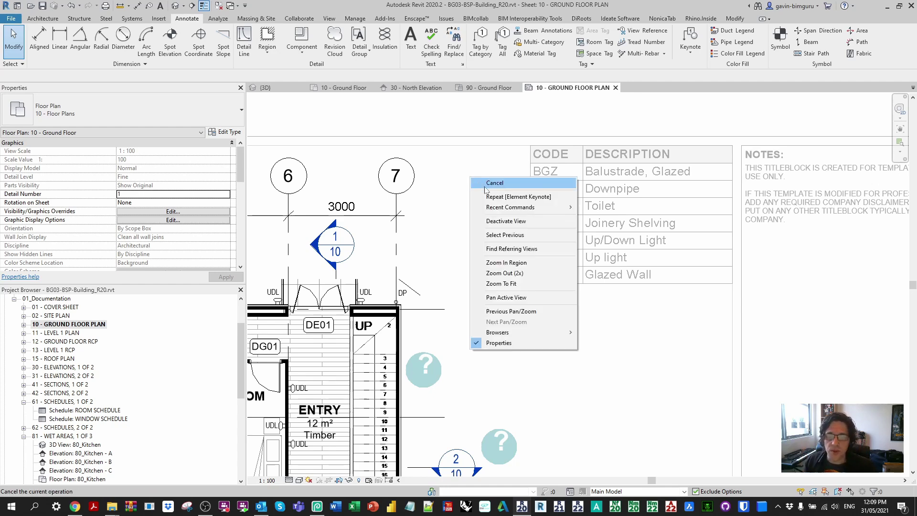
pyautogui.click(482, 224)
pyautogui.moveTo(485, 246); pyautogui.dragTo(509, 244, button='middle')
pyautogui.click(568, 210)
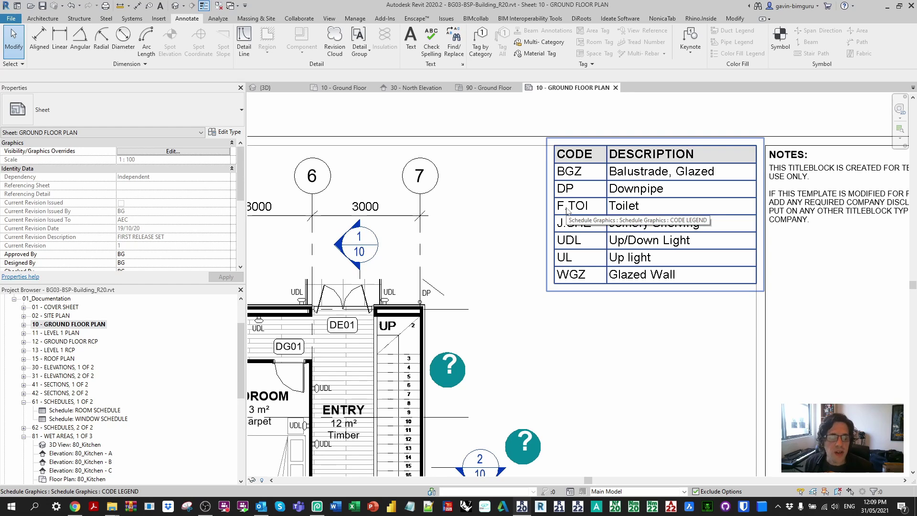
pyautogui.press('Escape')
# Open the FIXTURES schedule listed under sheet 62 - SCHEDULES, 2 OF 2.
pyautogui.click(142, 368)
pyautogui.click(24, 428)
pyautogui.click(64, 428)
pyautogui.click(77, 445)
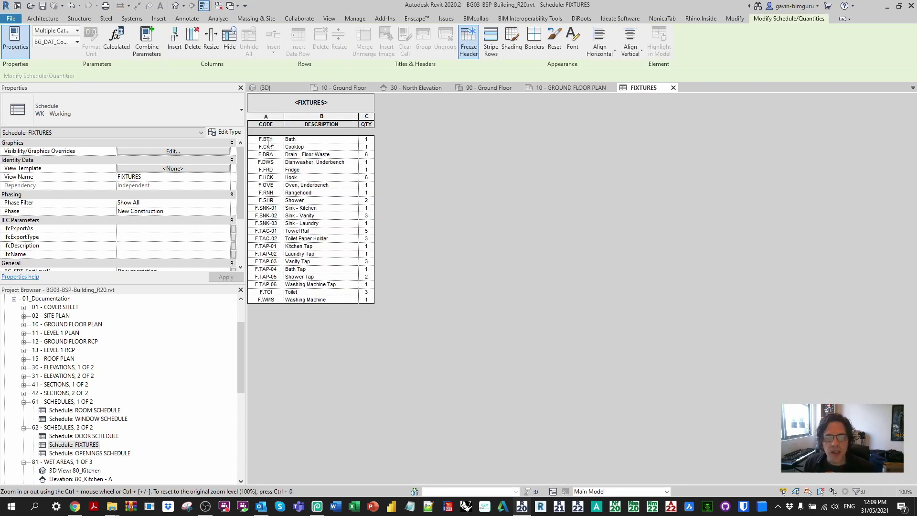
# Review the FIXTURES schedule's available Keynote field, its filter and its sorting settings, and close the properties without changes.
pyautogui.scroll(-3, 220, 181)
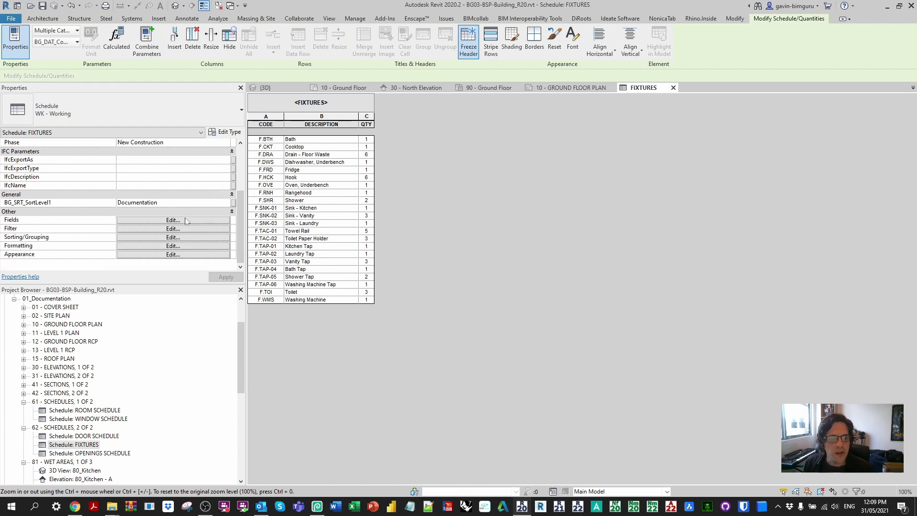
pyautogui.click(187, 219)
pyautogui.moveTo(490, 231); pyautogui.dragTo(494, 294)
pyautogui.click(420, 265)
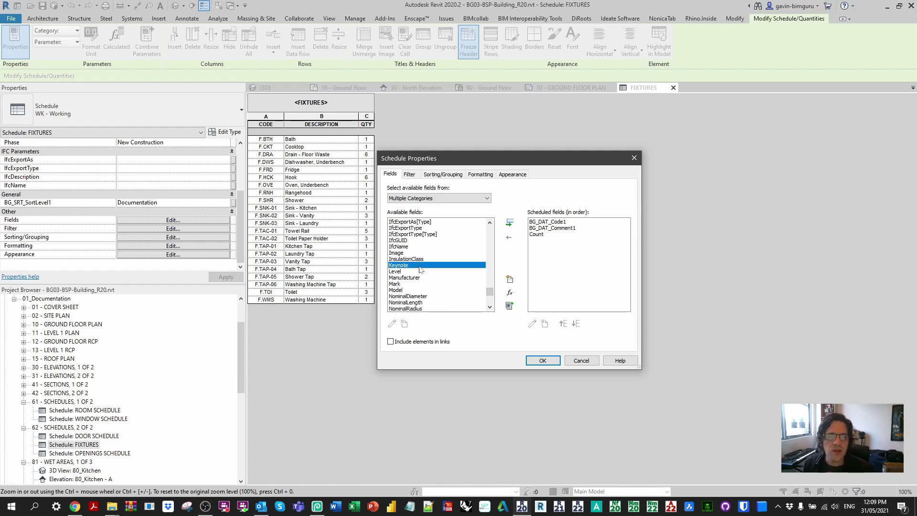
pyautogui.click(409, 175)
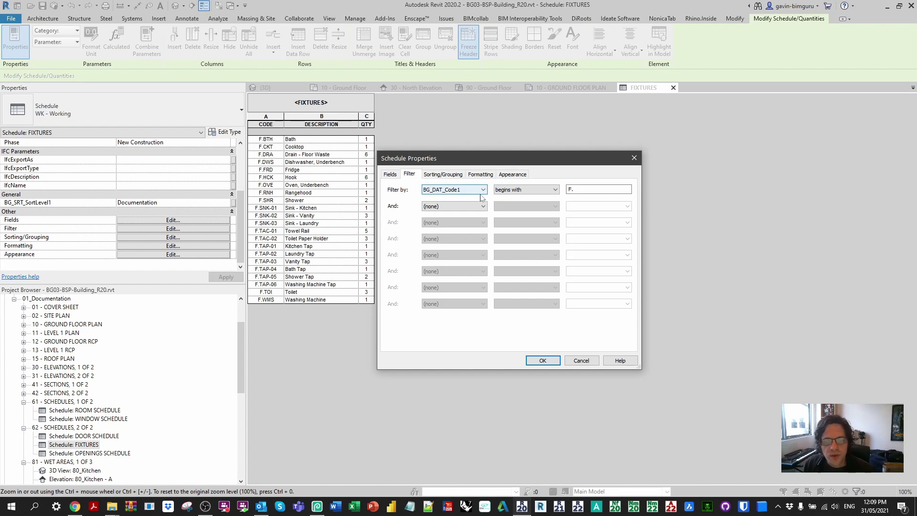
pyautogui.click(443, 174)
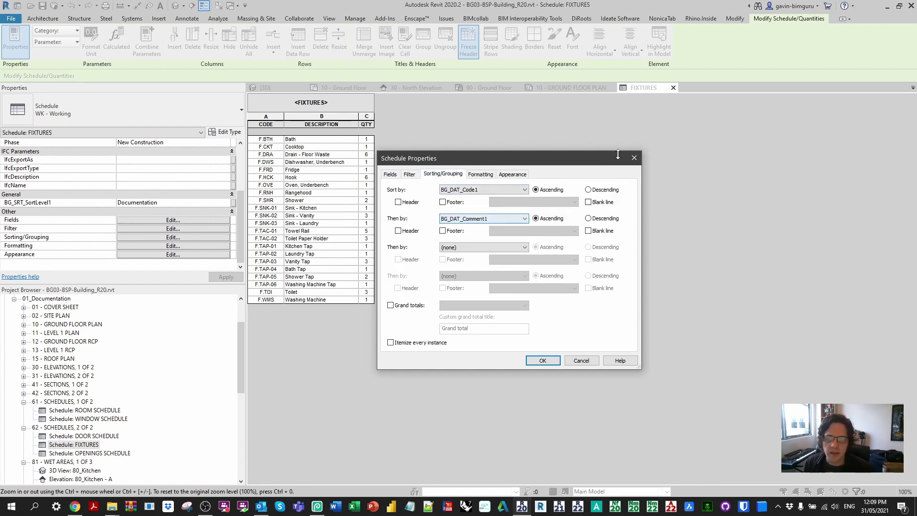
pyautogui.click(634, 158)
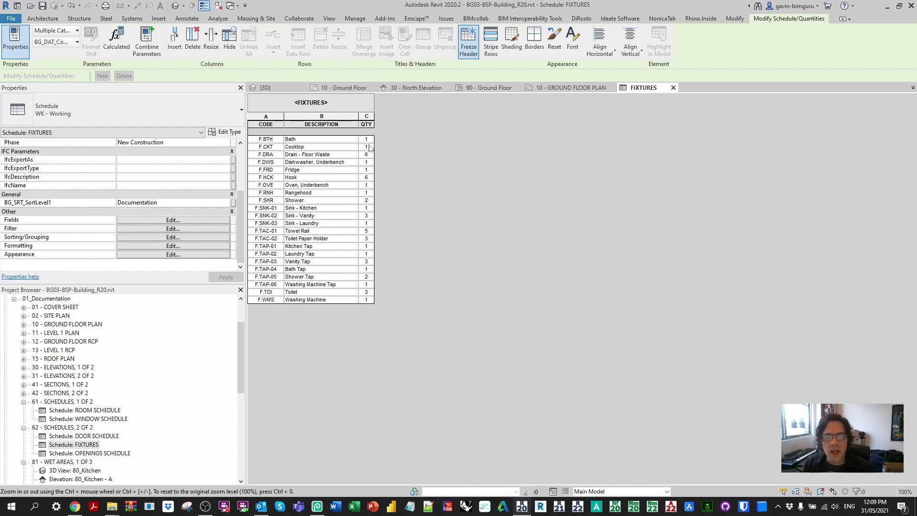
# Inspect the Count field and its formatting in the FIXTURES schedule properties and cancel without changes.
pyautogui.click(210, 221)
pyautogui.click(547, 235)
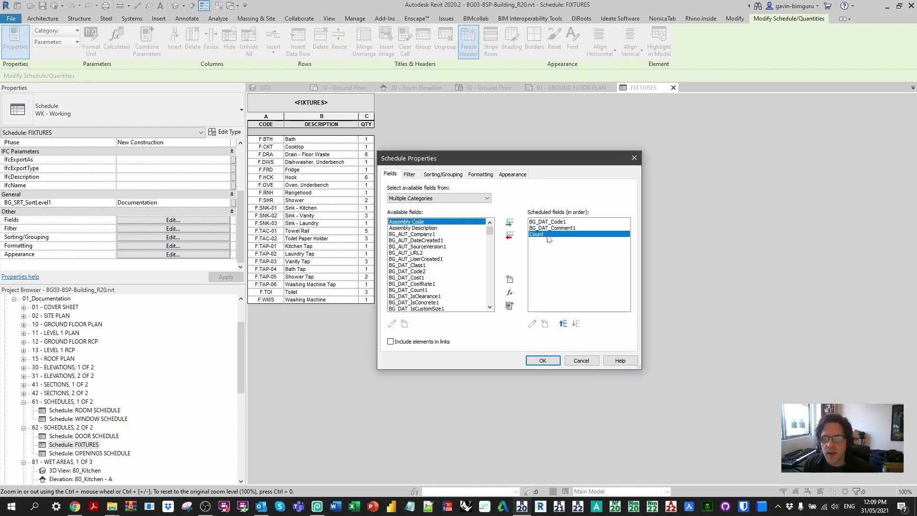
pyautogui.click(483, 175)
pyautogui.click(432, 209)
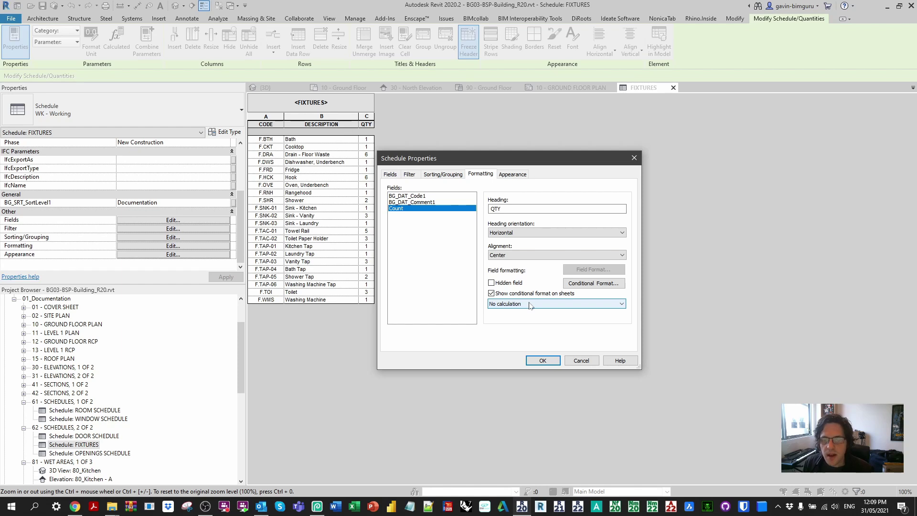
pyautogui.click(581, 360)
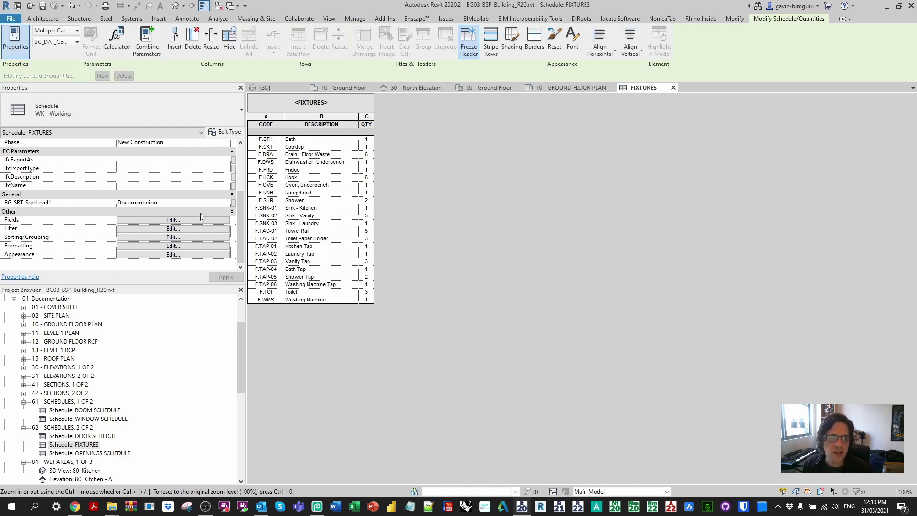
# Check the FIXTURES schedule's sorting and itemizing options, close the schedule and return to the ground floor sheet.
pyautogui.click(198, 229)
pyautogui.click(443, 175)
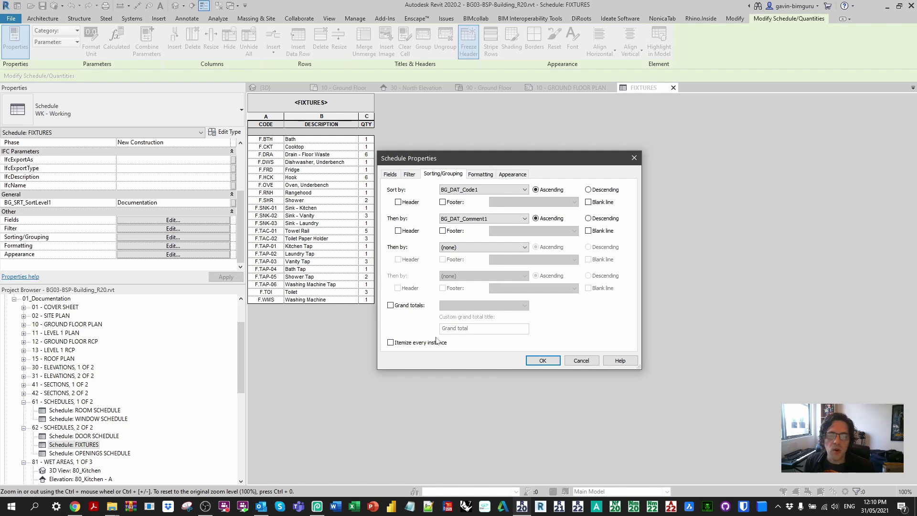
pyautogui.press('Return')
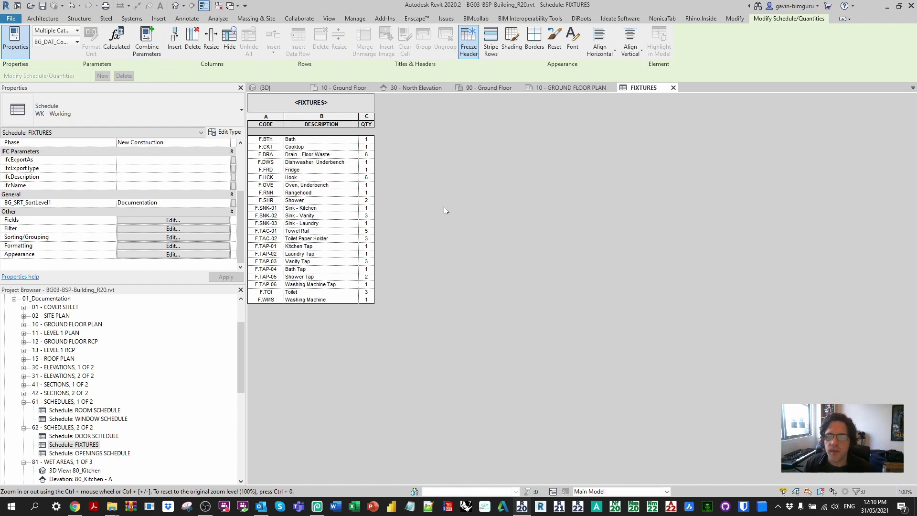
pyautogui.click(674, 87)
pyautogui.scroll(-5, 671, 244)
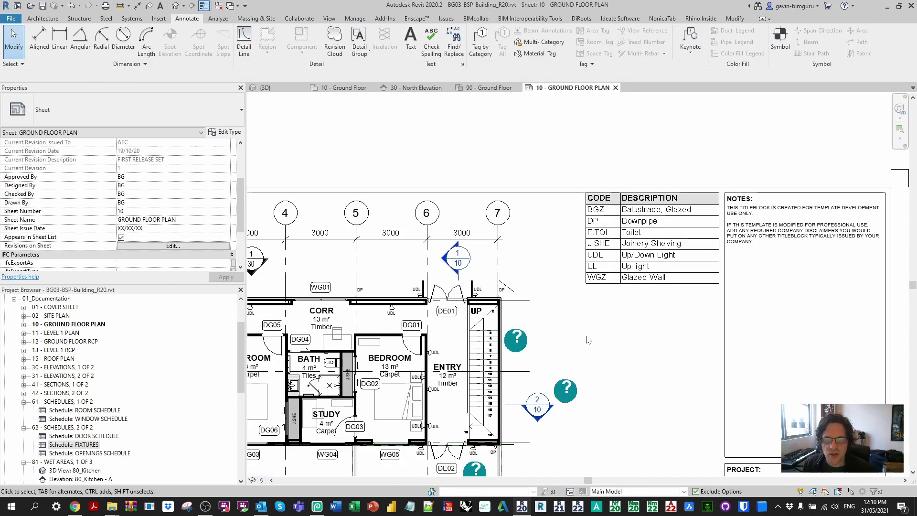